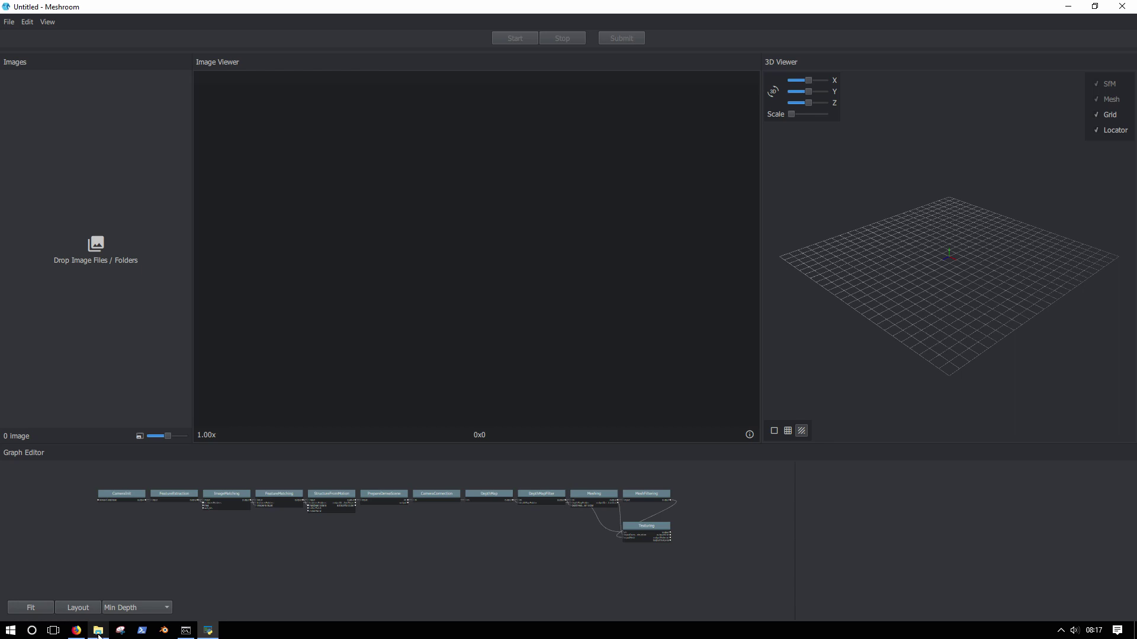
Add the 81 doll photos from the doll folder to the Meshroom Images panel
click(99, 631)
drag(819, 405, 93, 294)
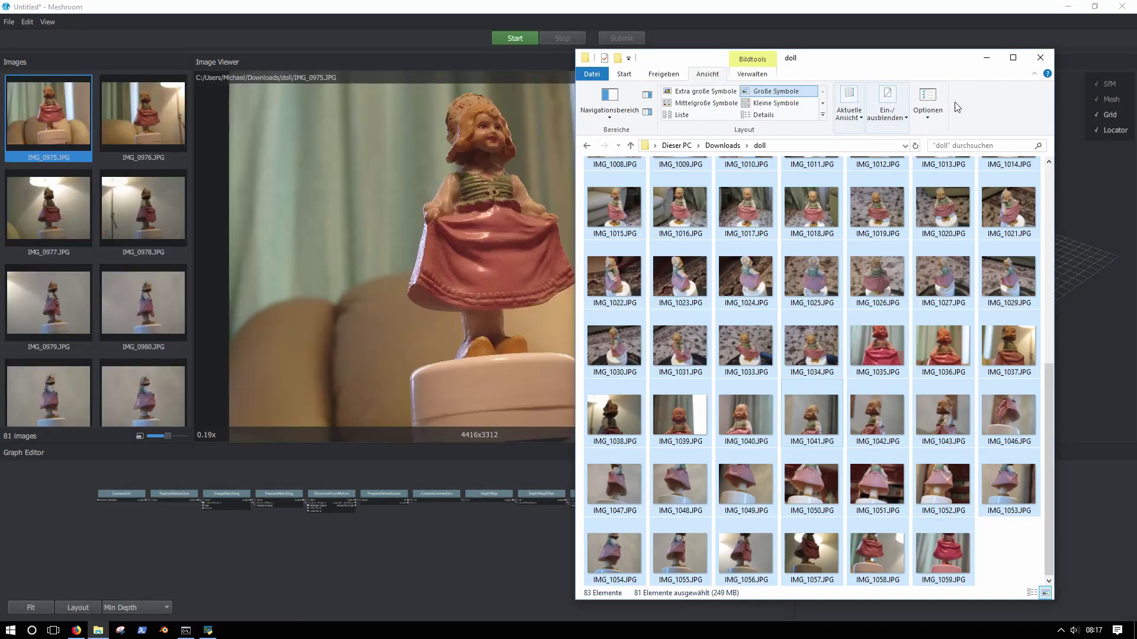
click(987, 58)
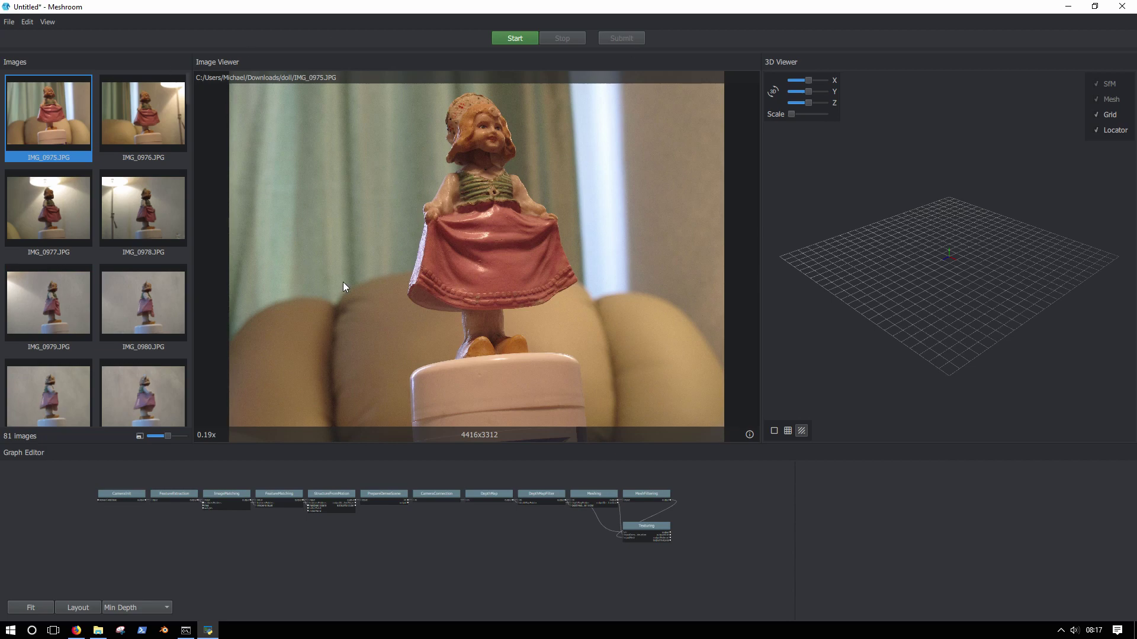
Preview several doll photos, from IMG_0980.JPG through IMG_1008.JPG
click(137, 302)
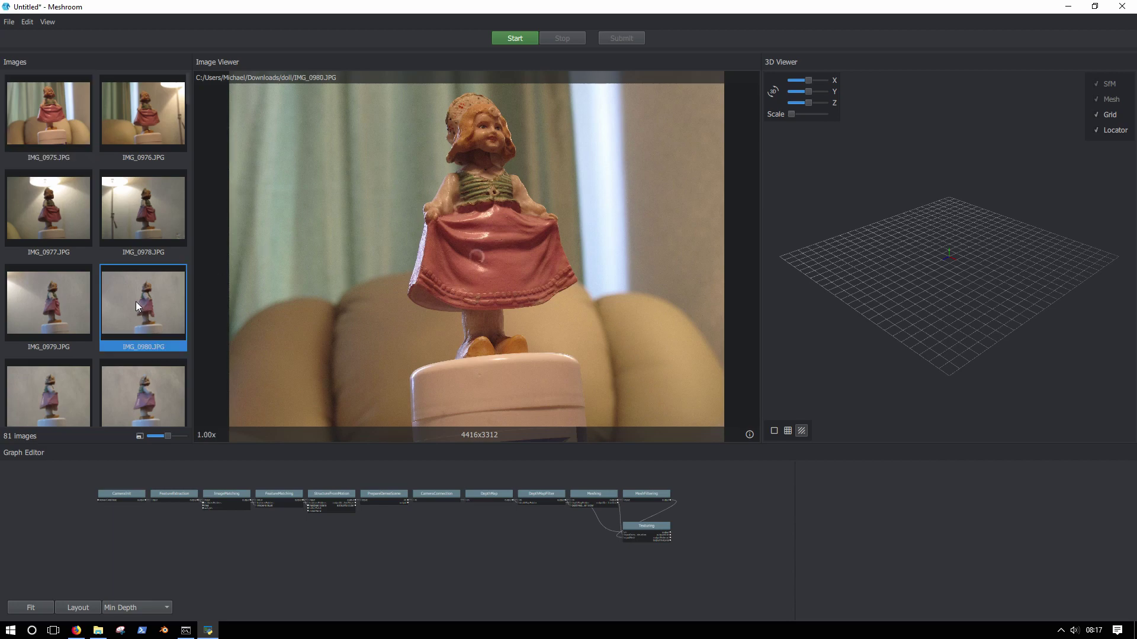
click(122, 395)
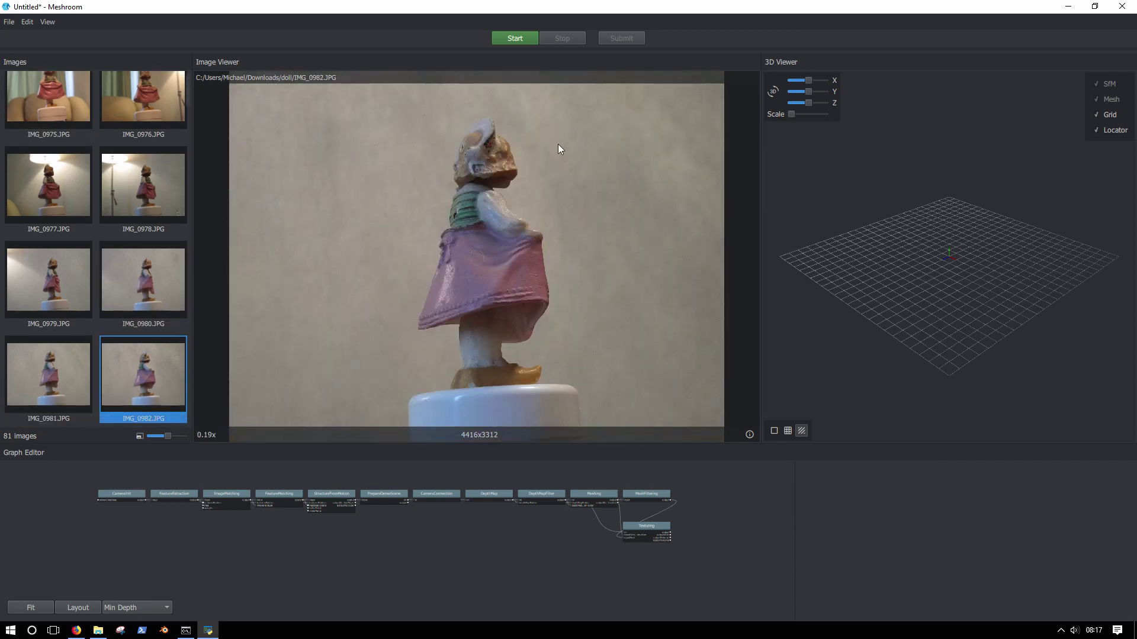
right_click(143, 377)
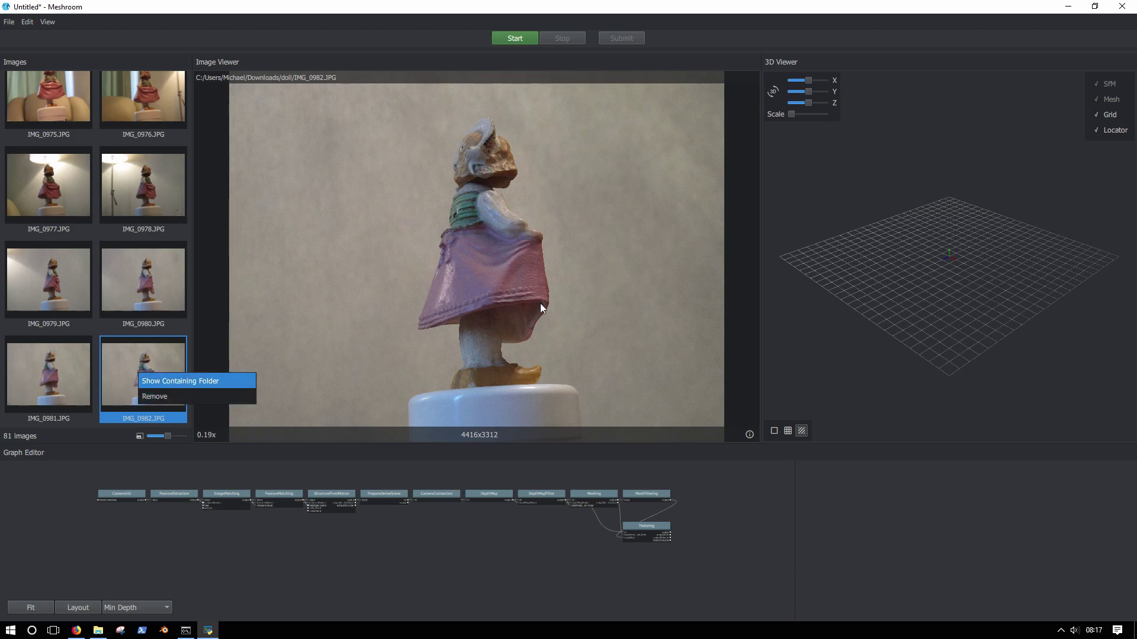
click(781, 330)
scroll(173, 309, down, 5)
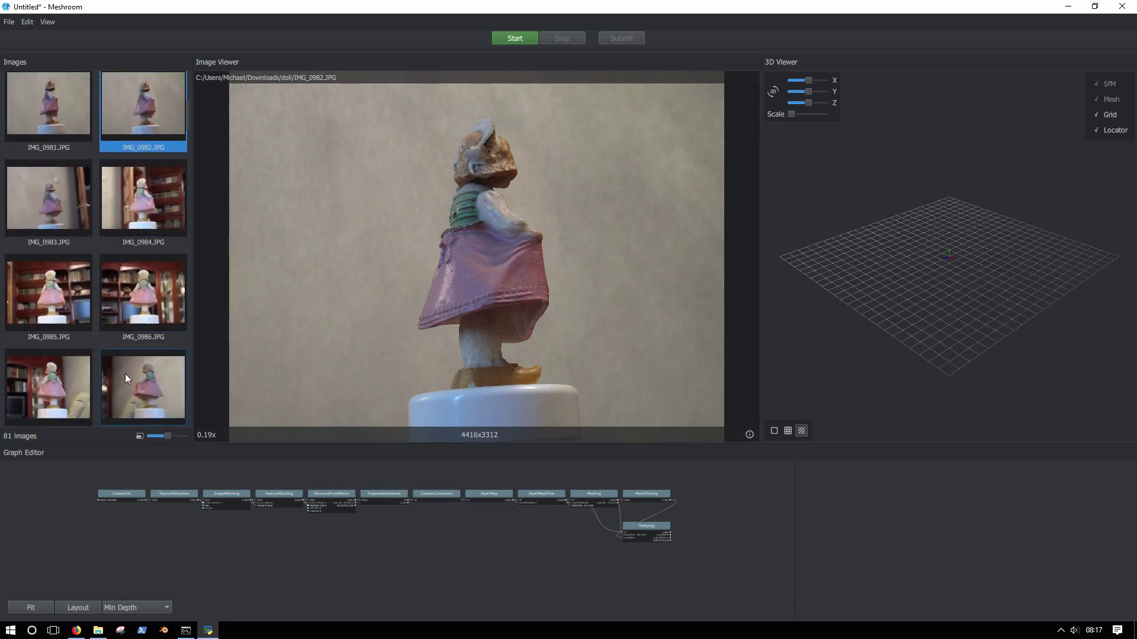
click(136, 343)
scroll(118, 341, down, 4)
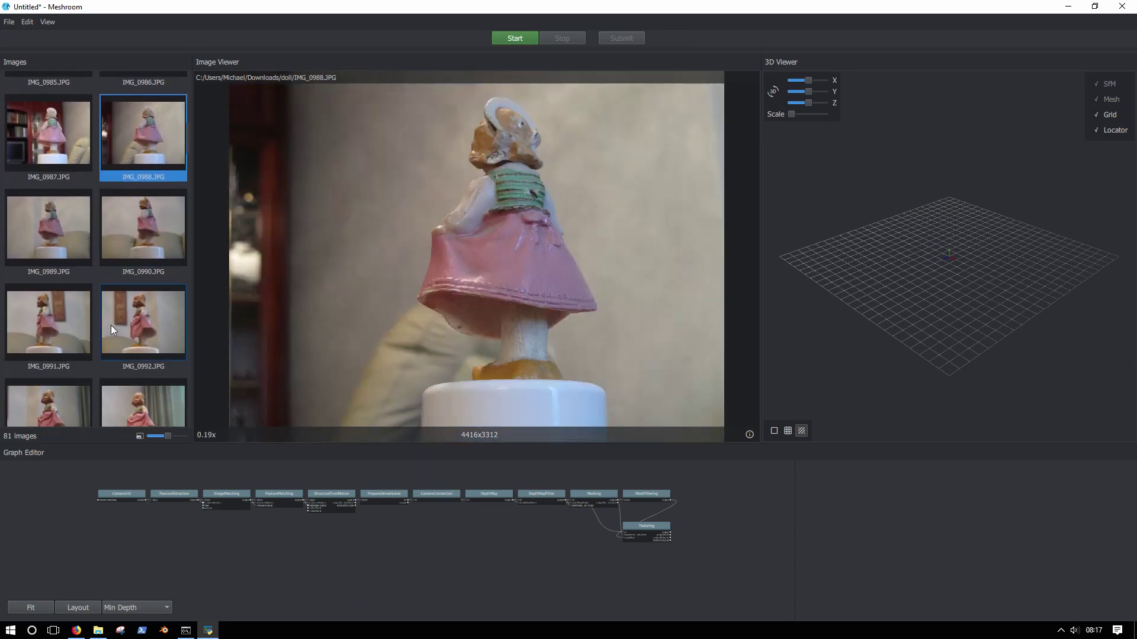
click(166, 311)
scroll(129, 333, down, 6)
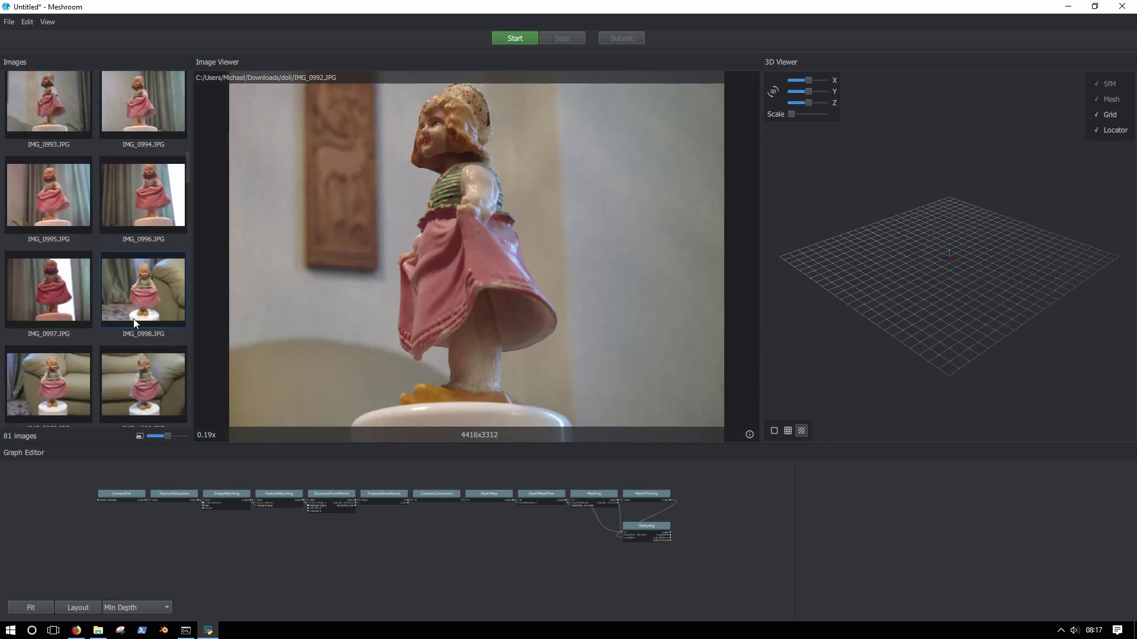
click(146, 243)
scroll(136, 266, down, 10)
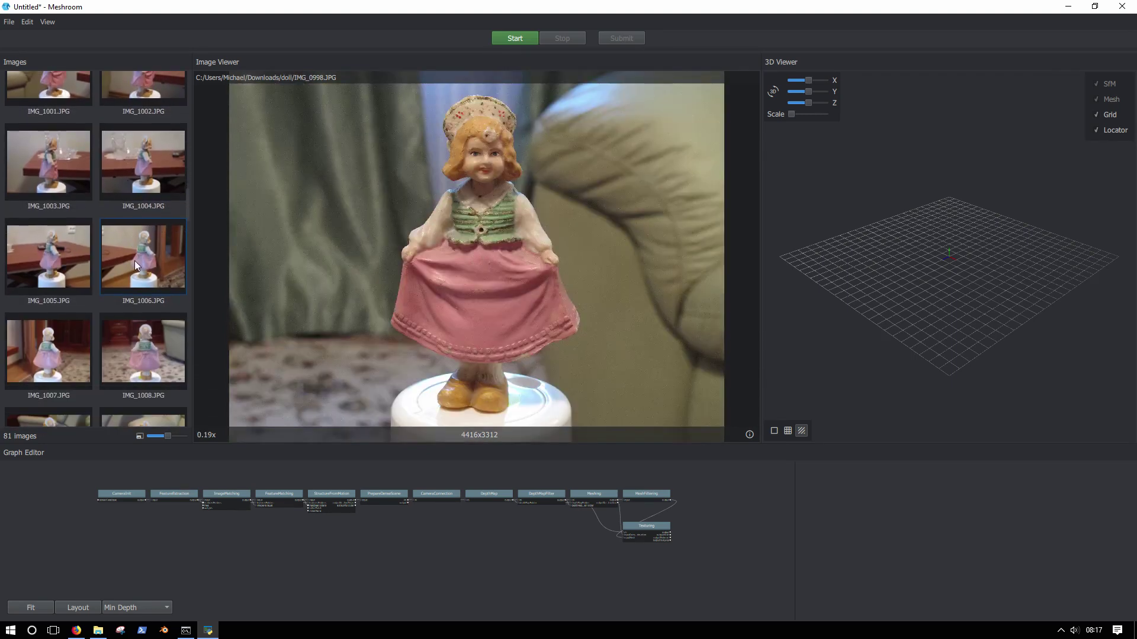
click(146, 285)
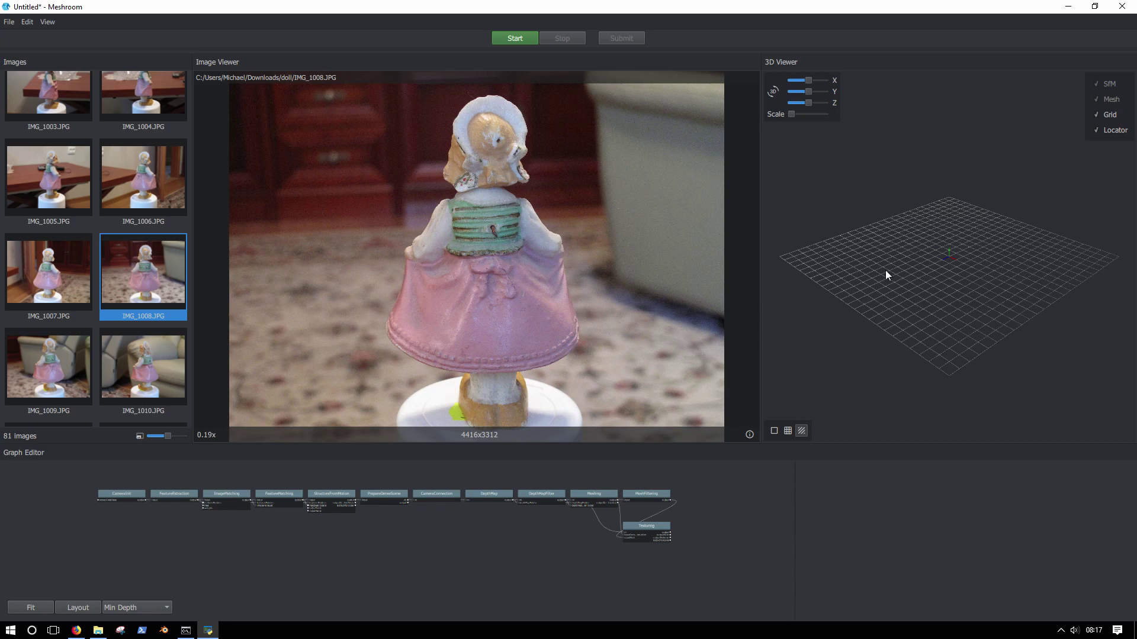
Survey the pipeline graph from StructureFromMotion through DepthMap and Meshing to Texturing
mouse_move(856, 294)
mouse_down()
mouse_move(967, 315)
mouse_move(832, 312)
mouse_move(935, 305)
mouse_move(844, 274)
mouse_move(921, 279)
mouse_move(896, 363)
mouse_move(865, 271)
mouse_move(1005, 291)
mouse_move(928, 329)
mouse_move(875, 300)
mouse_up()
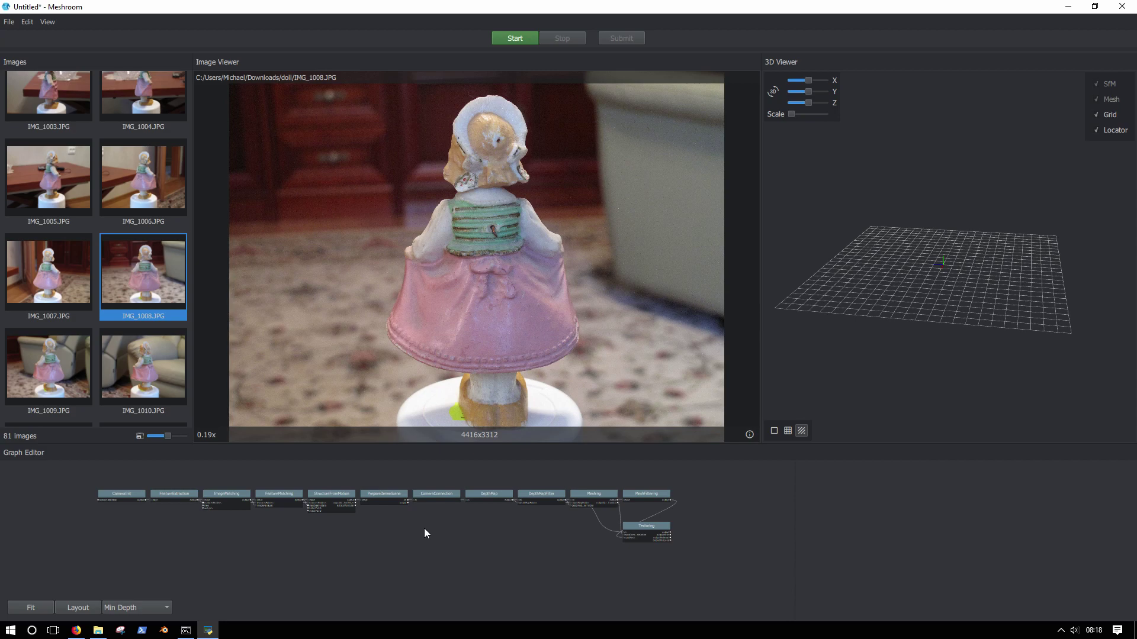
middle_drag(423, 529, 550, 550)
scroll(479, 531, down, 1)
scroll(408, 557, up, 5)
middle_drag(408, 556, 354, 593)
scroll(125, 523, up, 2)
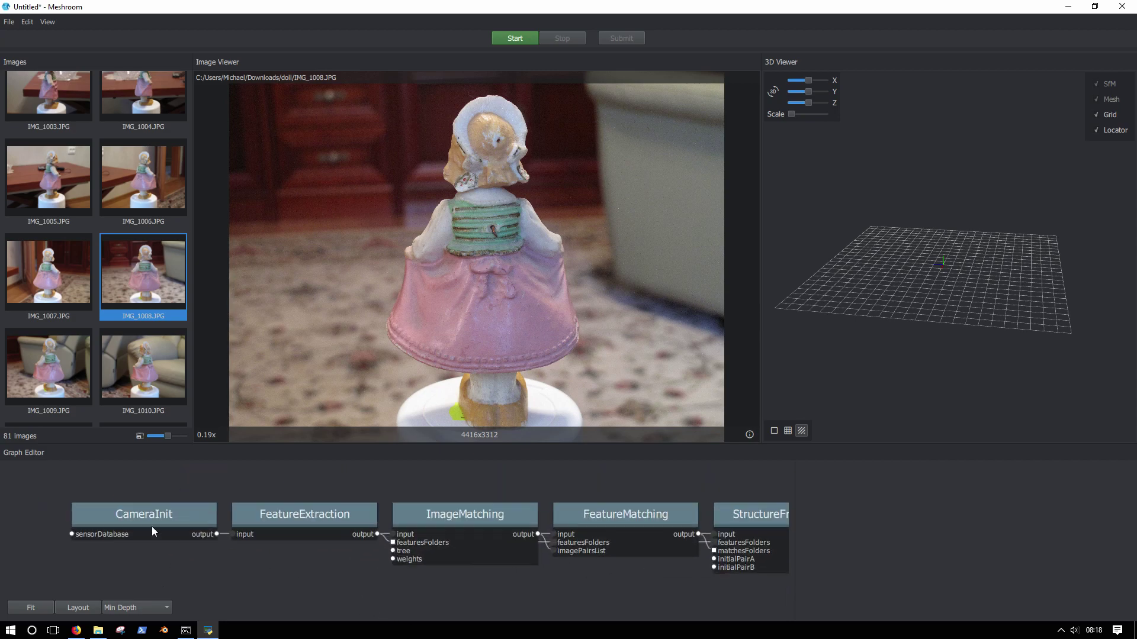
middle_drag(536, 559, 293, 555)
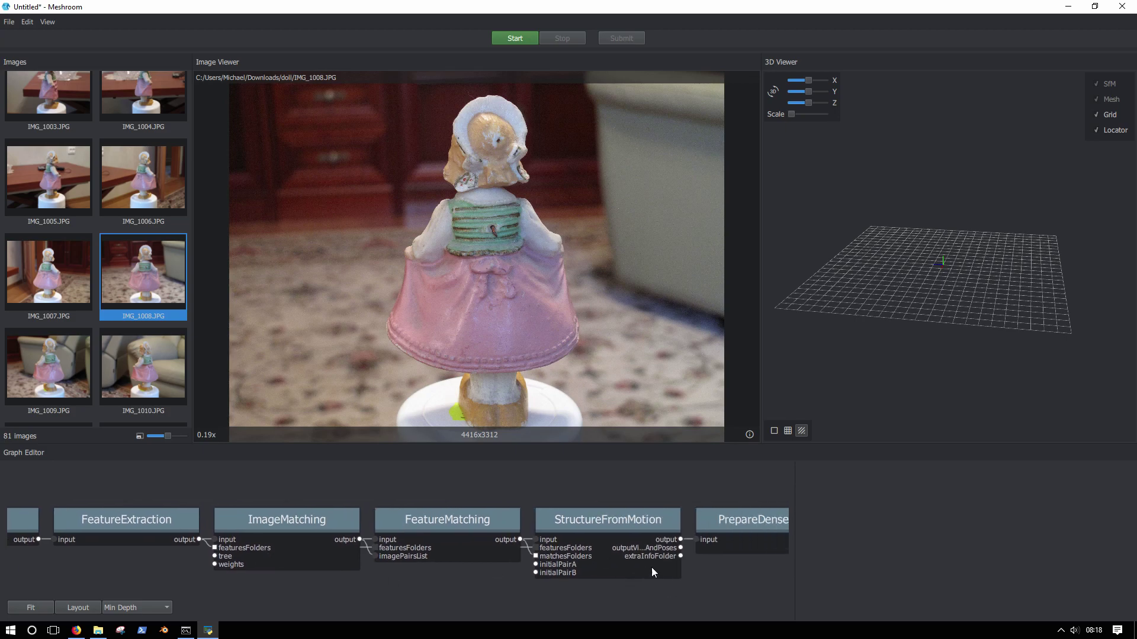
middle_drag(629, 561, 6, 541)
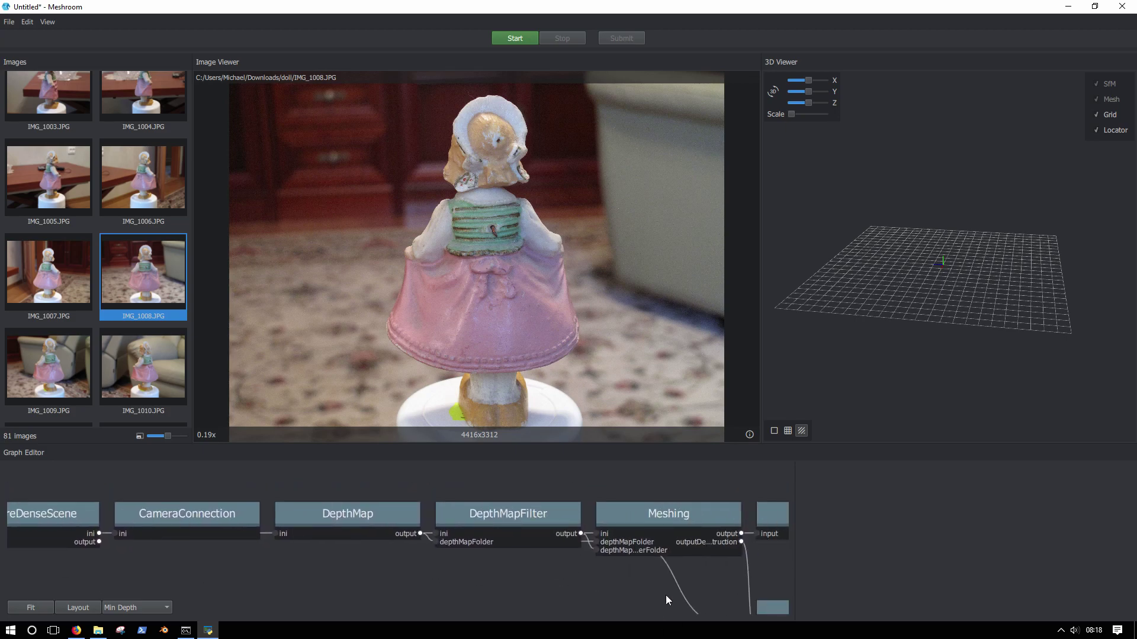
middle_drag(666, 587, 289, 522)
scroll(481, 552, down, 3)
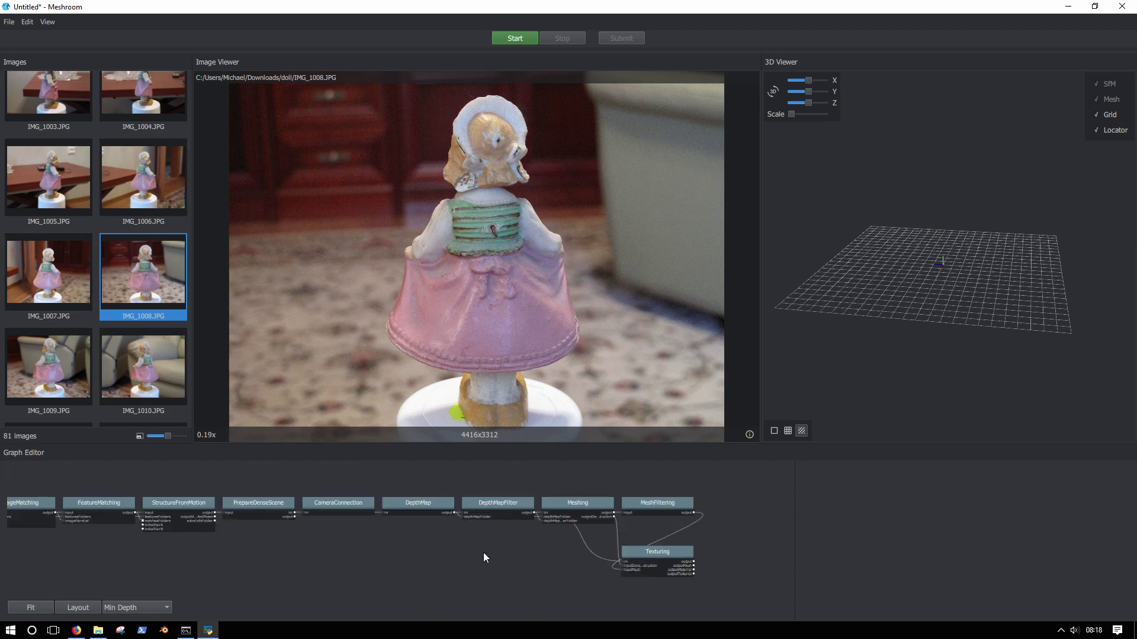
scroll(365, 569, up, 2)
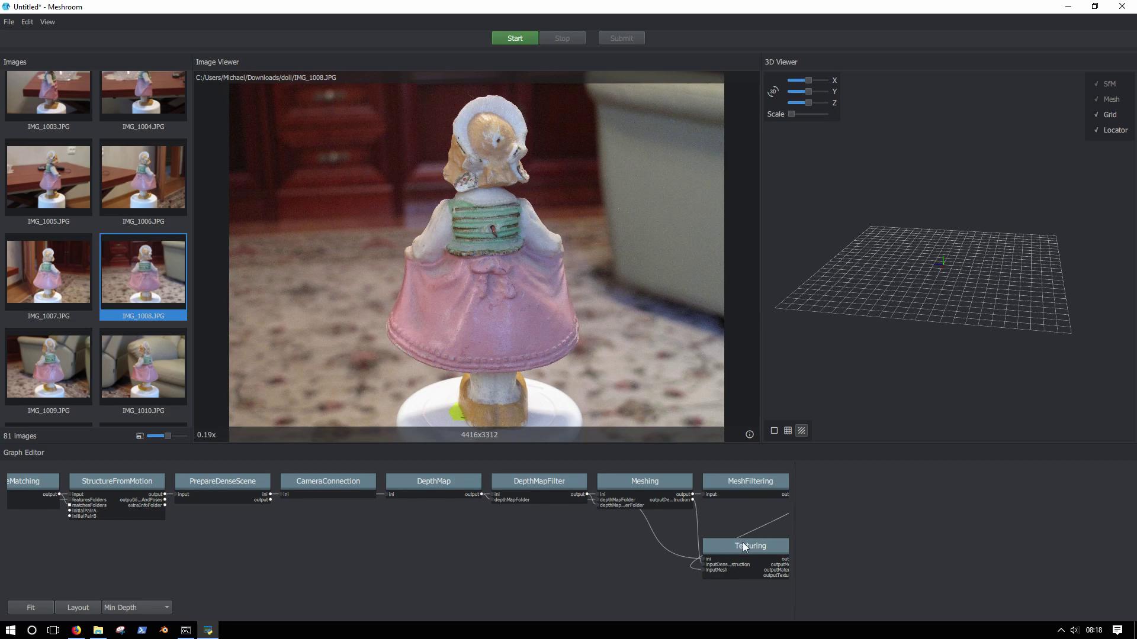
scroll(279, 558, down, 2)
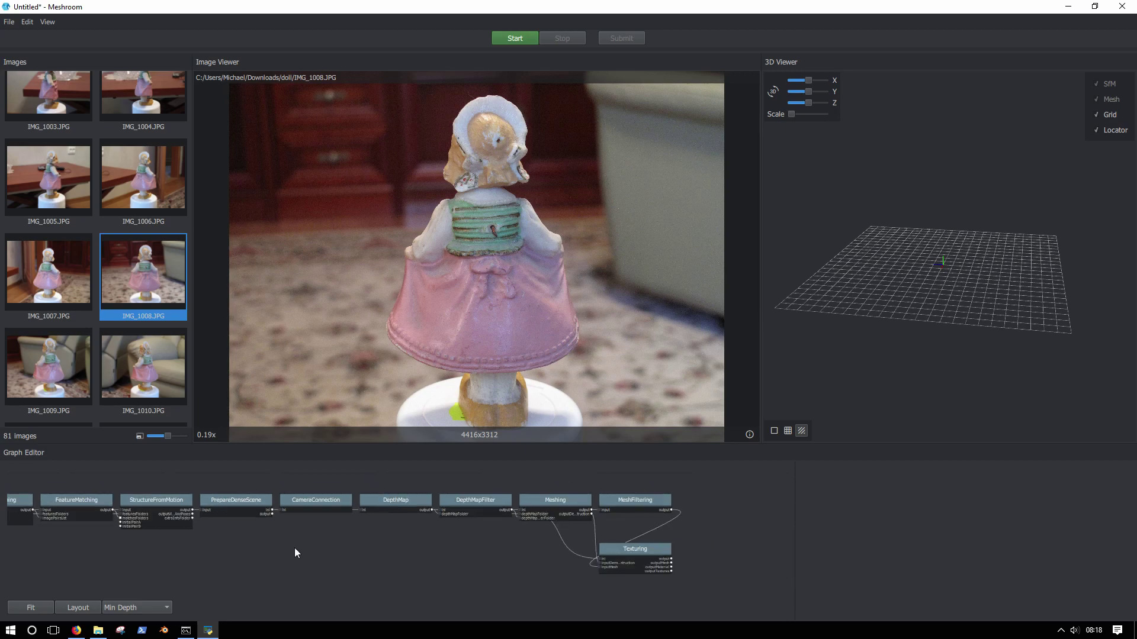
scroll(488, 564, down, 1)
scroll(488, 564, up, 2)
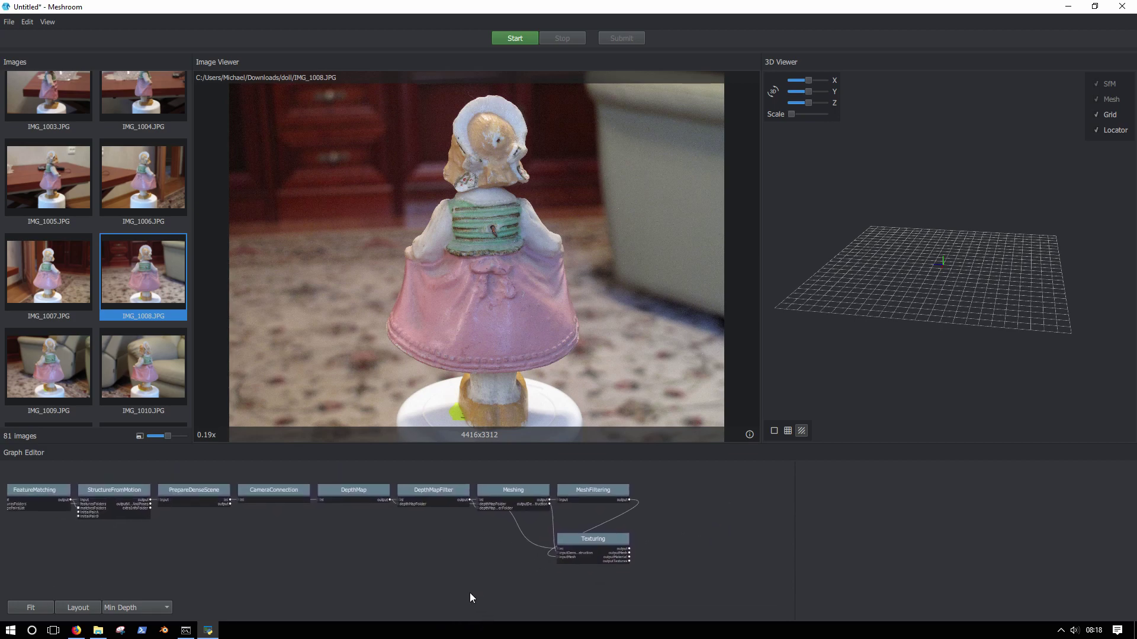
scroll(464, 591, down, 2)
Move the Texturing node right, then lower the Texturing and Meshing nodes
middle_drag(426, 592, 396, 596)
drag(507, 538, 689, 540)
drag(409, 501, 411, 521)
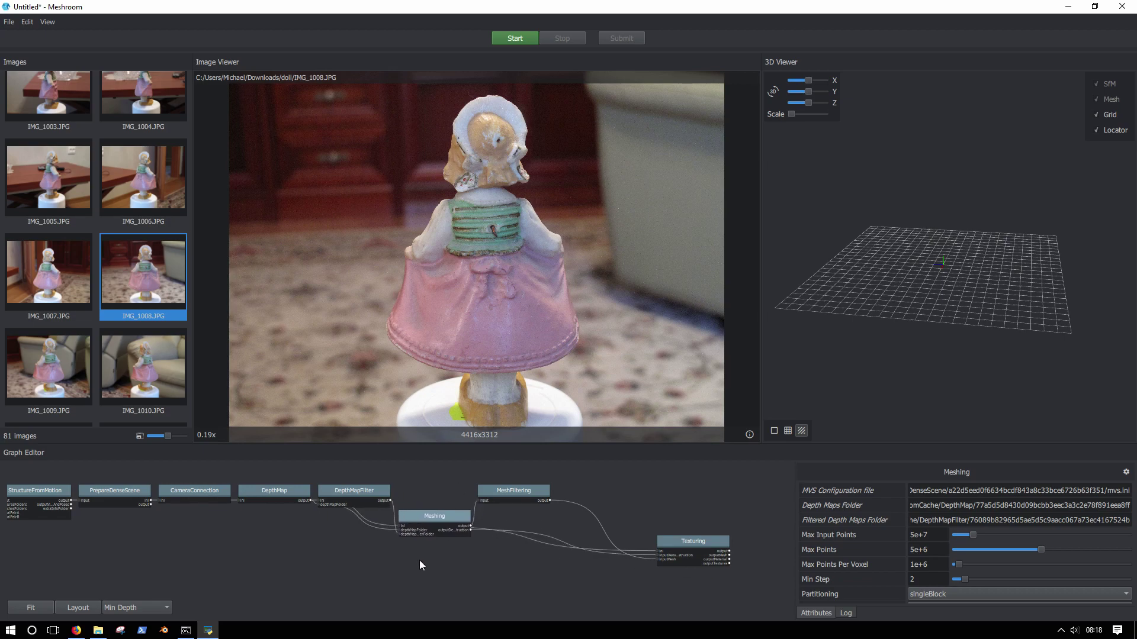
Add a new Meshing node below the pipeline graph
right_click(402, 586)
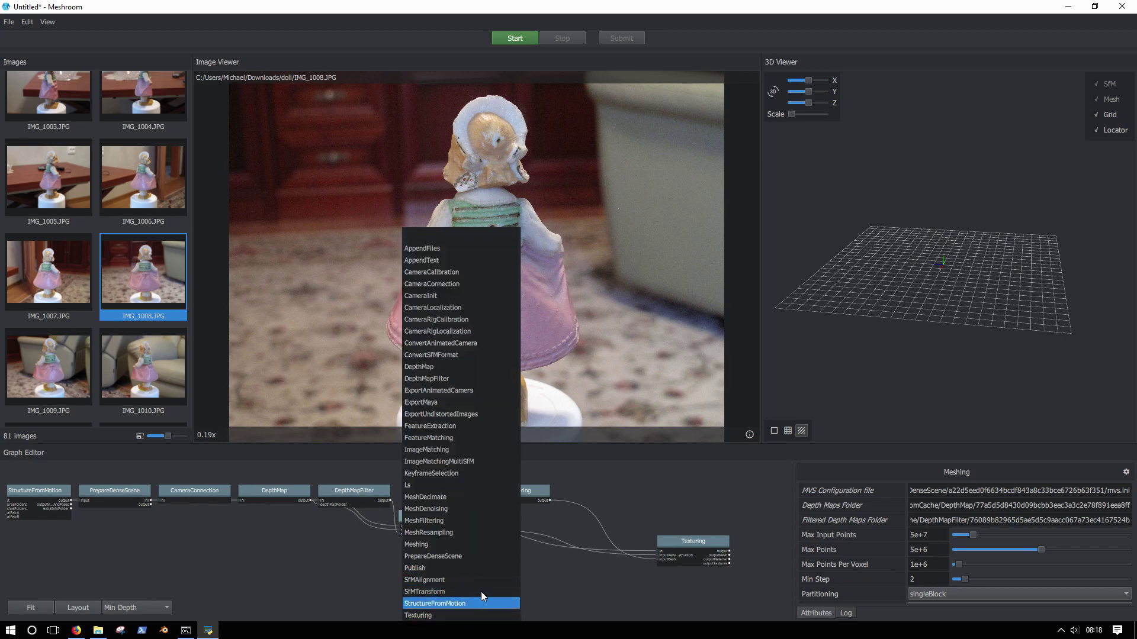
click(424, 545)
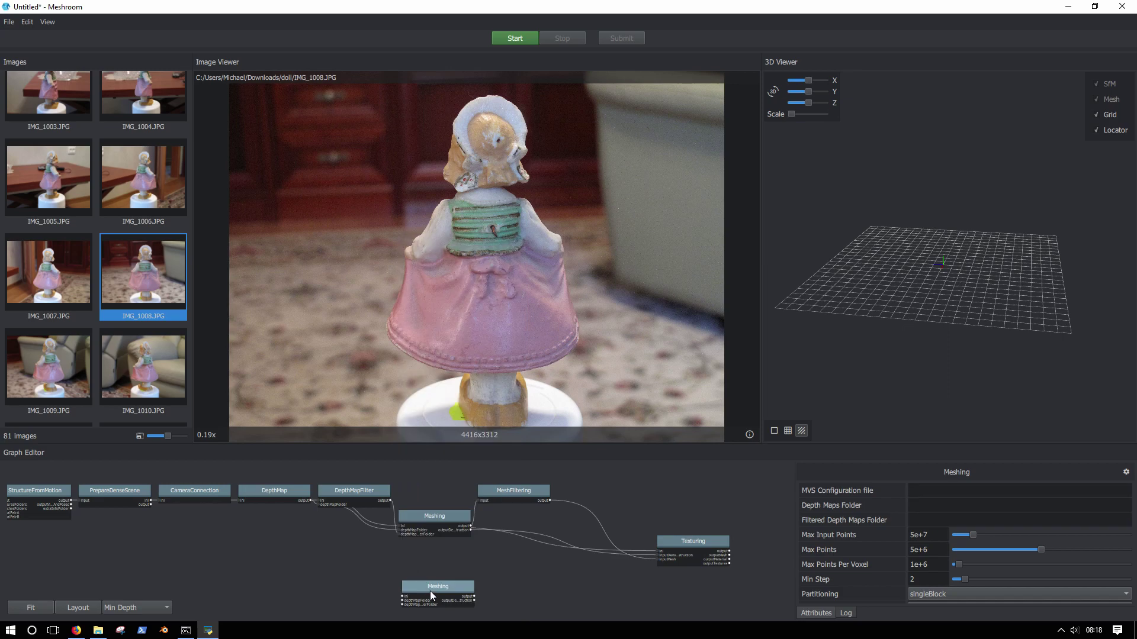
drag(431, 592, 435, 568)
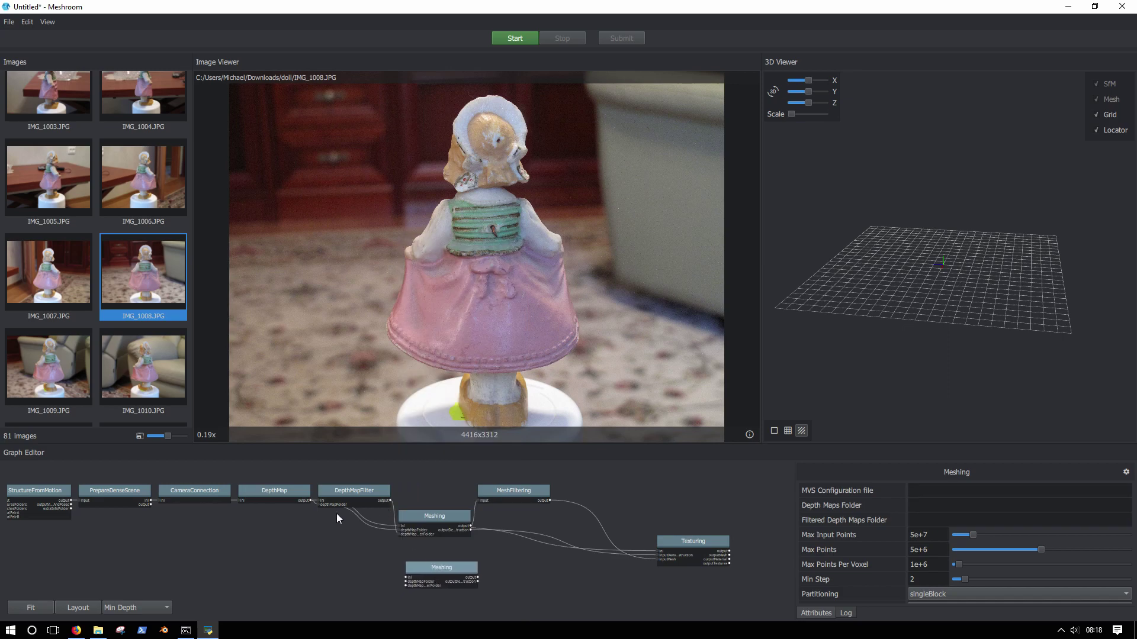
Raise the DepthMapFilter node slightly and inspect the original Meshing node's settings
click(334, 483)
drag(343, 492, 349, 470)
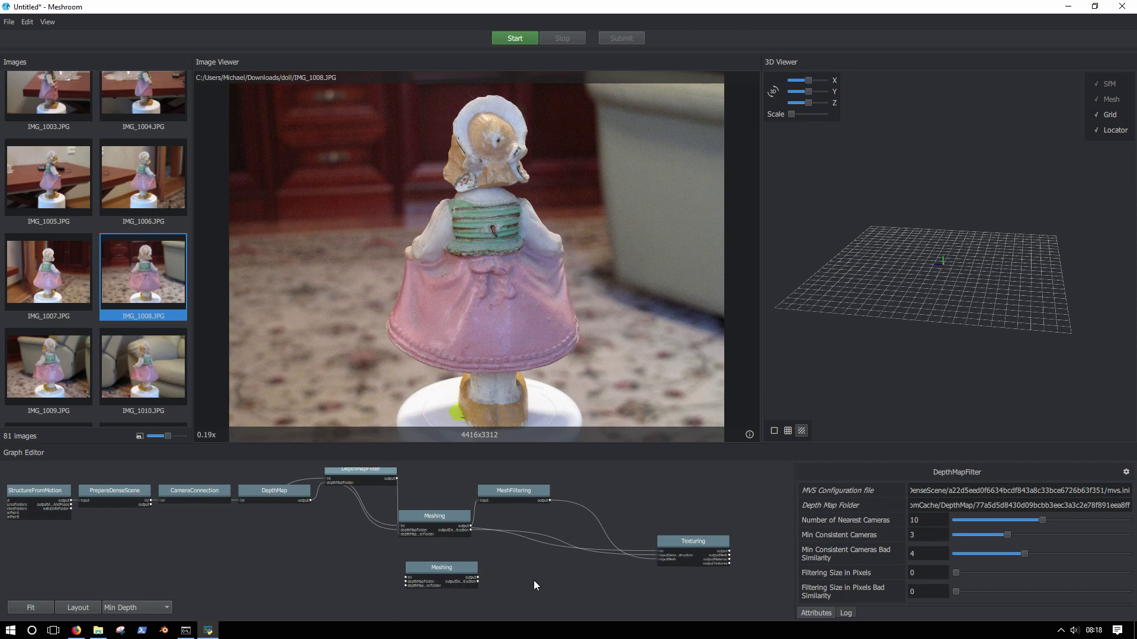
scroll(440, 550, up, 5)
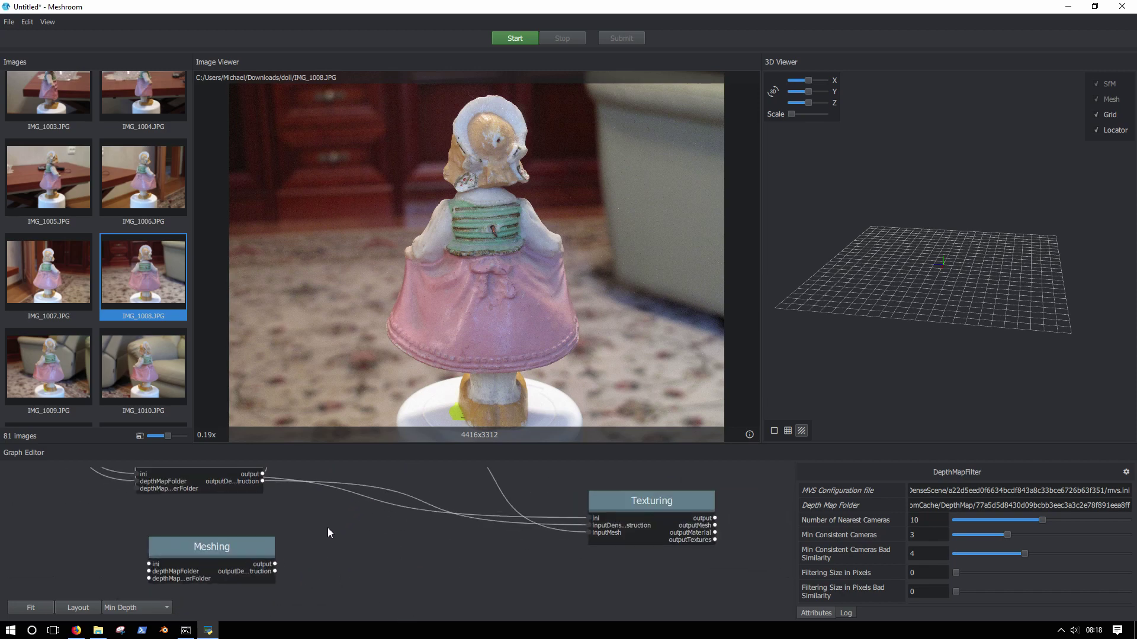
click(199, 545)
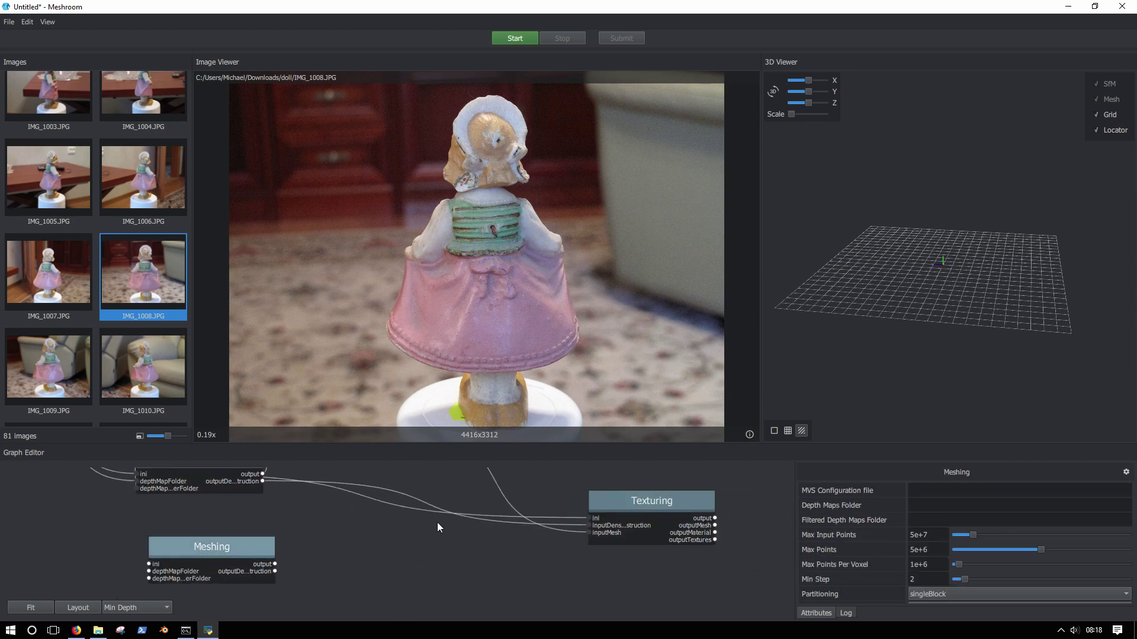
scroll(438, 522, down, 3)
middle_drag(380, 519, 416, 555)
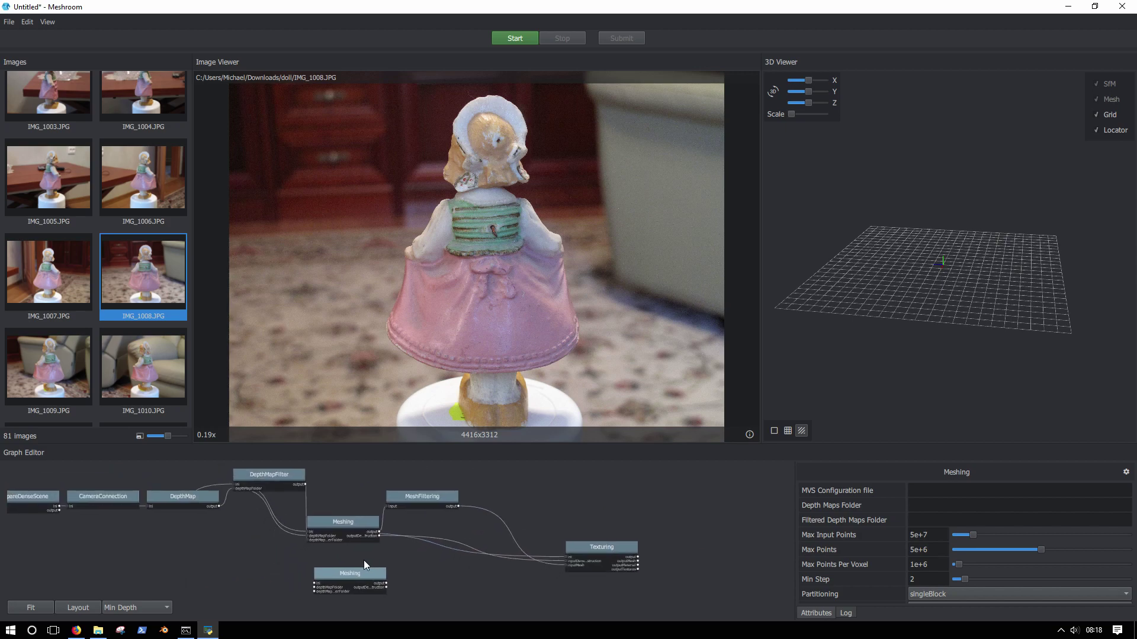
scroll(363, 560, up, 2)
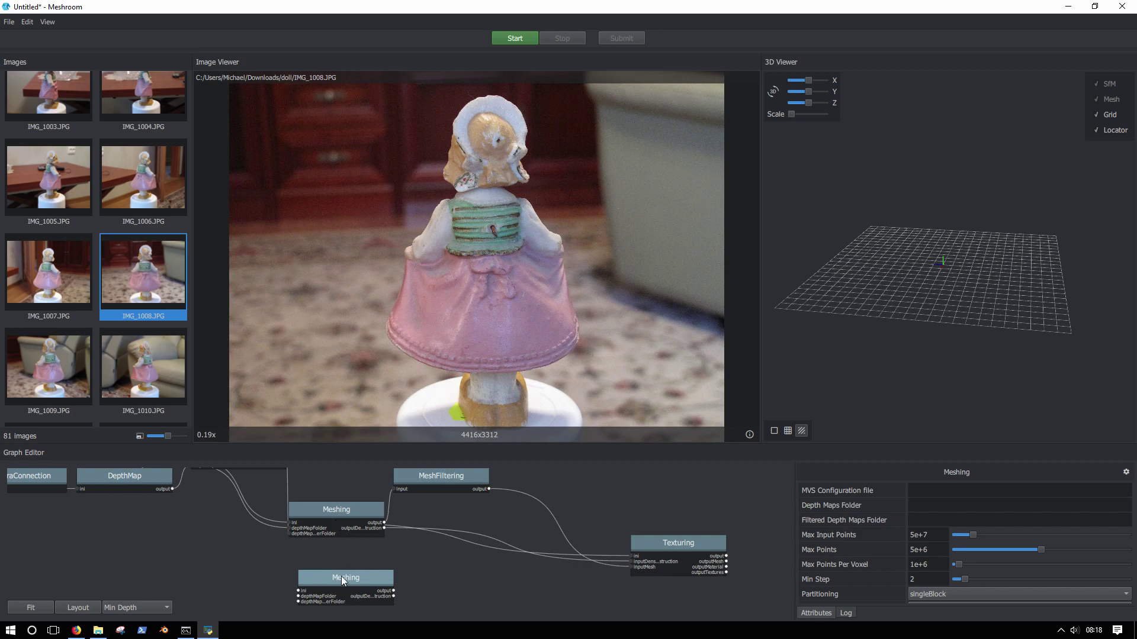
scroll(982, 523, down, 5)
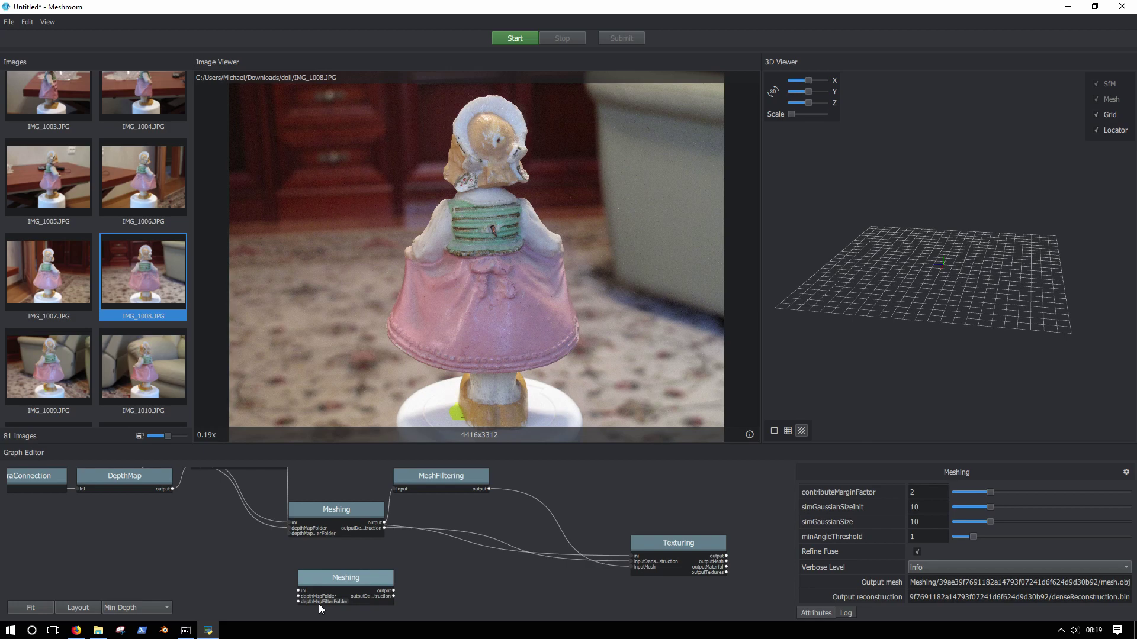
Add a second Texturing node beside the new Meshing node and nudge the original right
click(668, 547)
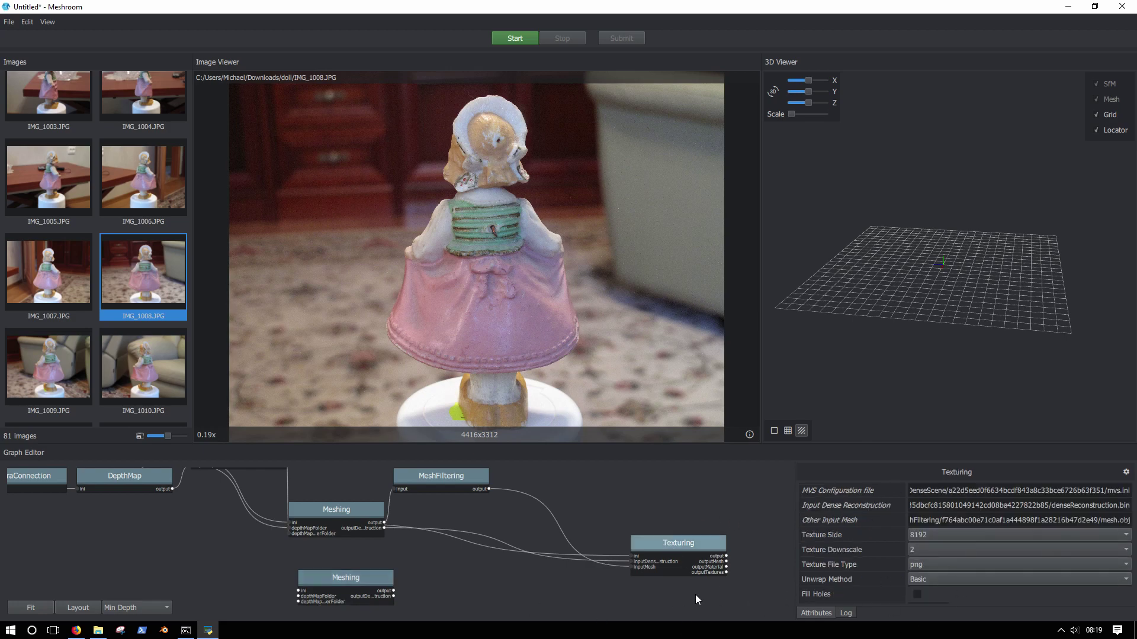
middle_drag(628, 601, 548, 517)
right_click(522, 550)
click(565, 615)
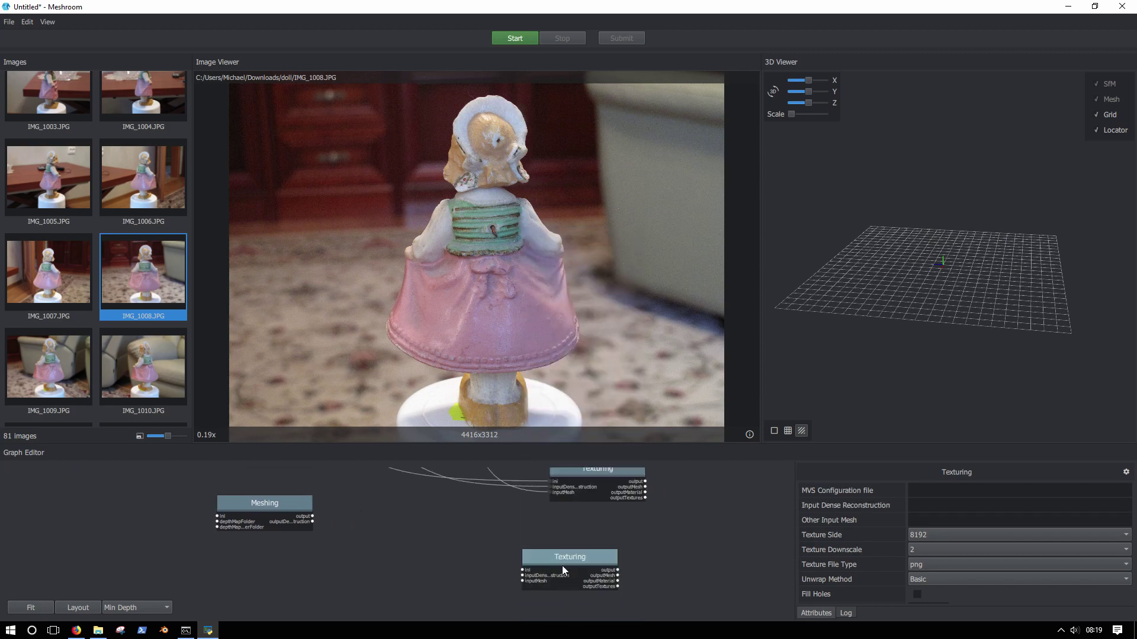
drag(562, 562, 605, 547)
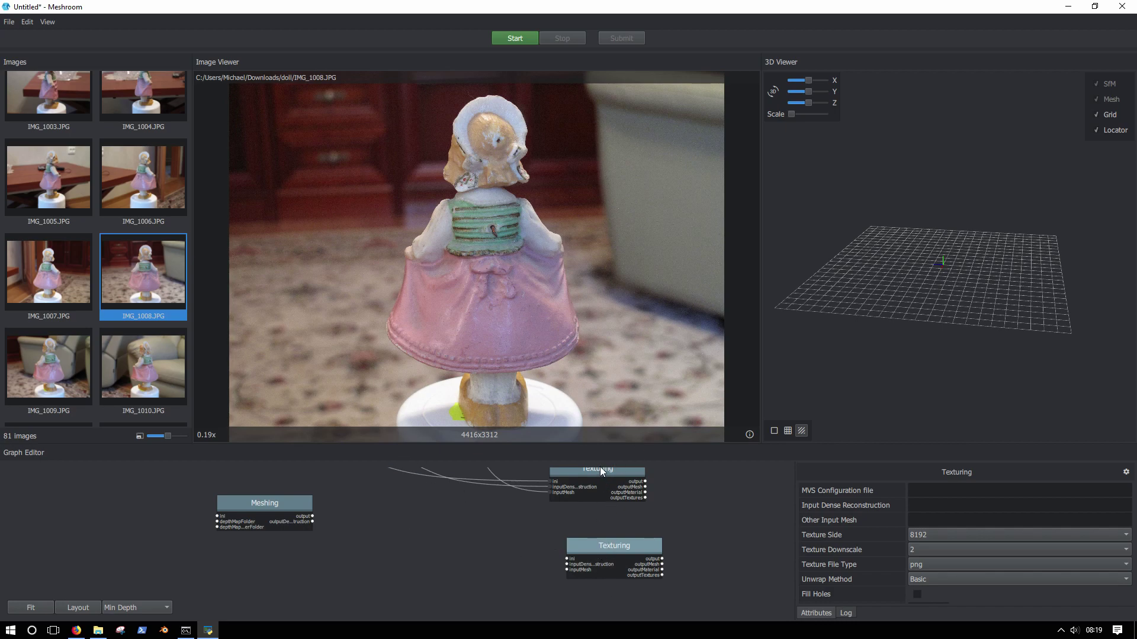
middle_drag(594, 487, 578, 520)
drag(557, 507, 579, 508)
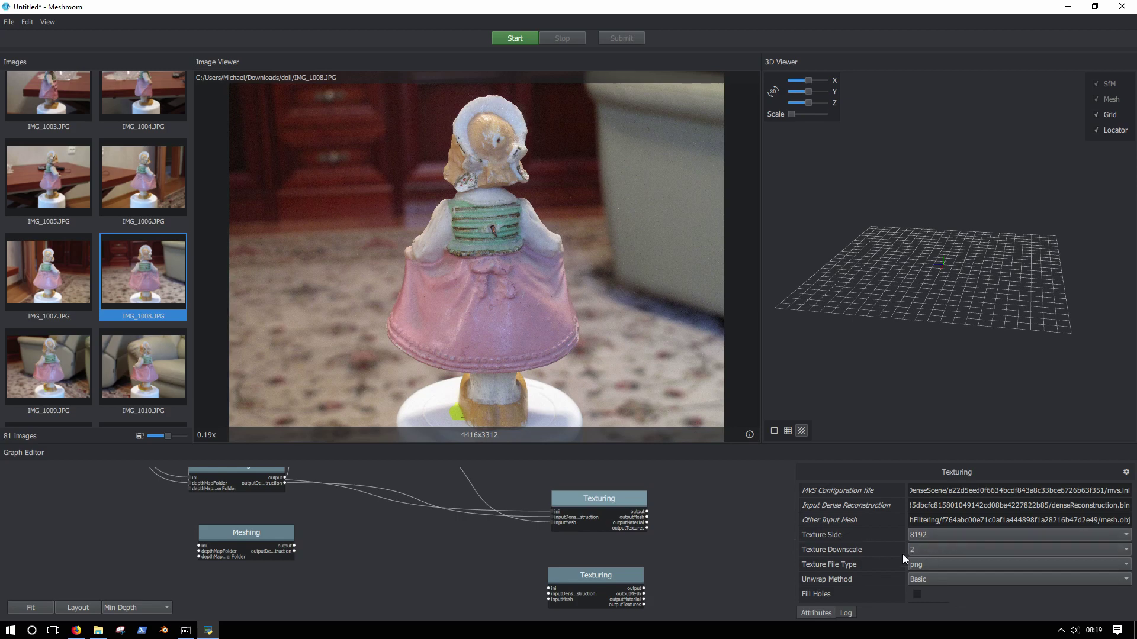
Check the second Texturing node's Texture Downscale, leaving it at 2
click(579, 581)
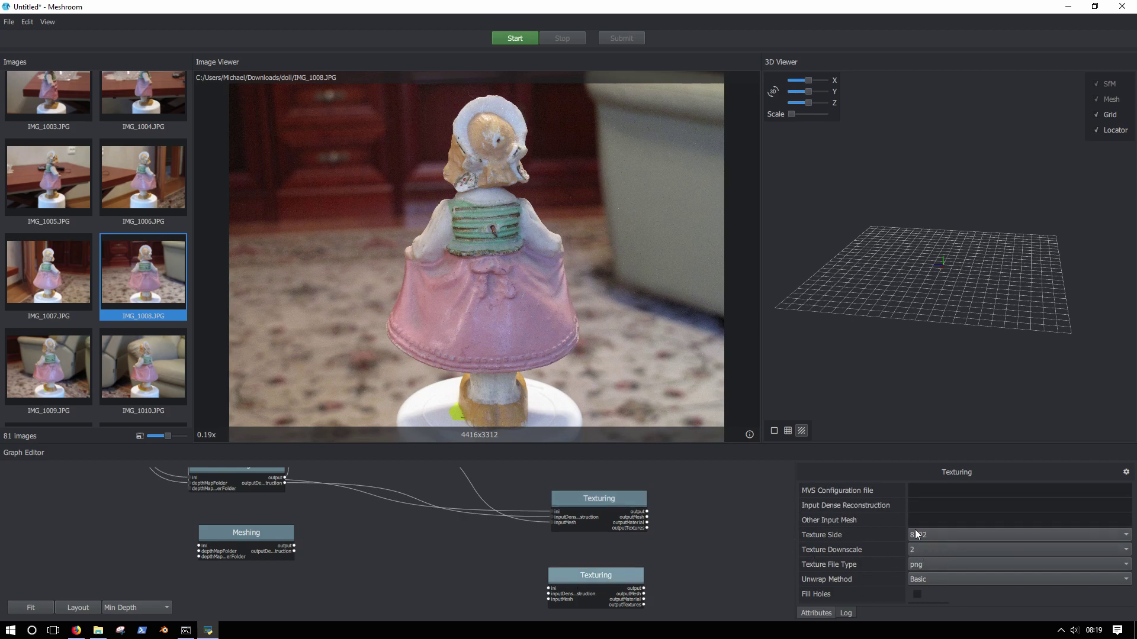
click(916, 547)
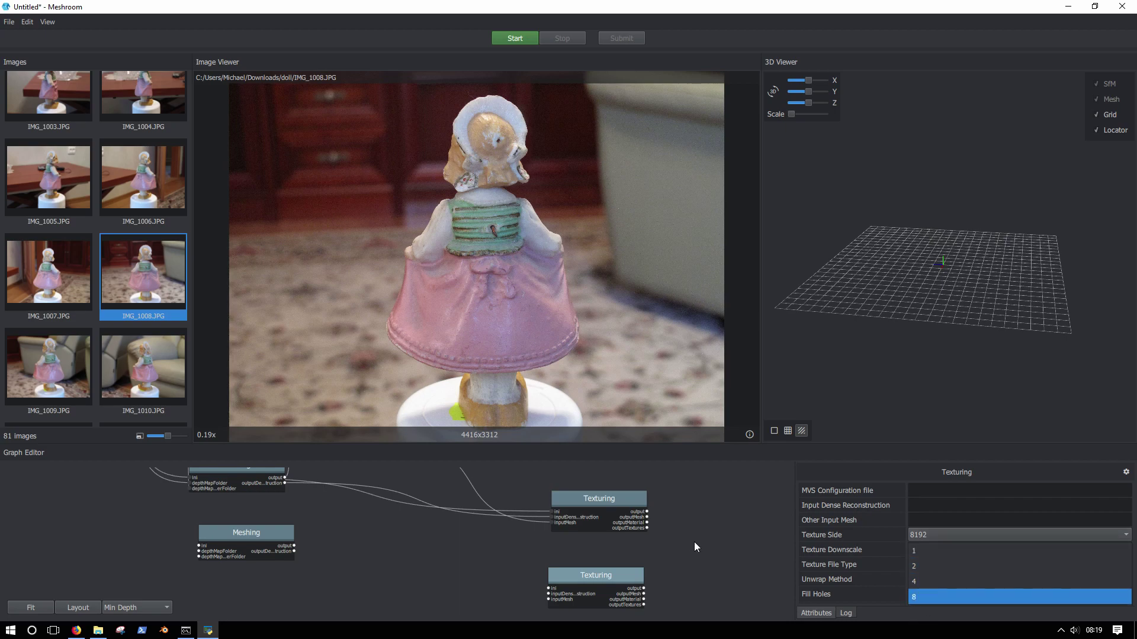
click(679, 559)
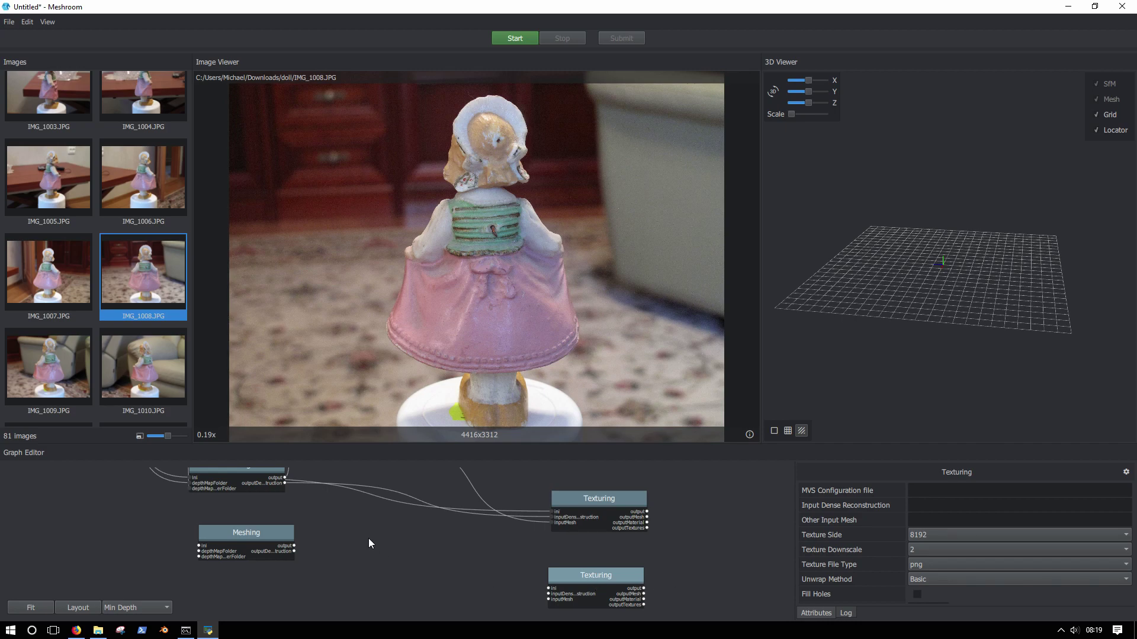
Delete the duplicate Texturing and Meshing nodes and fit the whole graph in view
drag(578, 578, 411, 572)
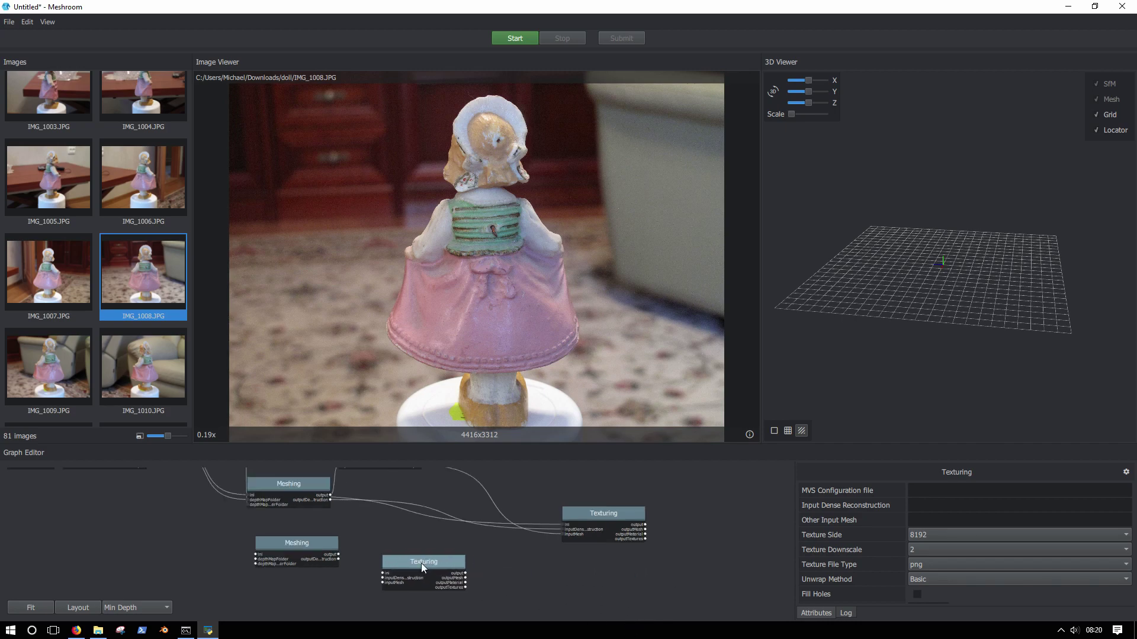
key(Delete)
click(268, 546)
key(Delete)
scroll(225, 551, down, 3)
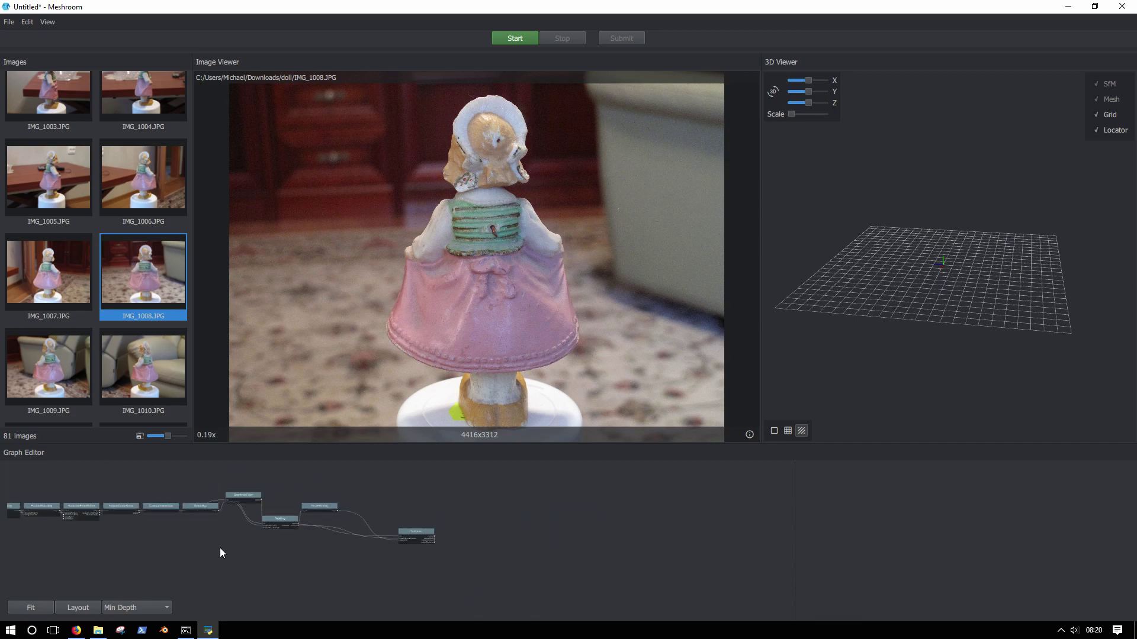
key(f)
scroll(440, 571, up, 5)
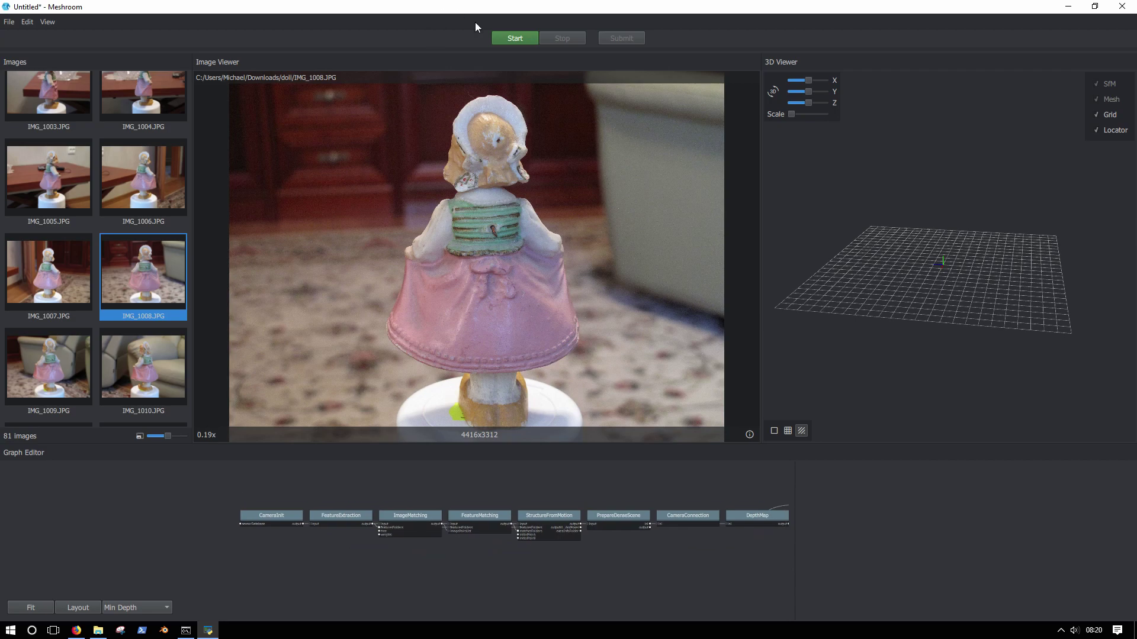
Start computing the reconstruction pipeline, follow its nodes, then stop it
click(512, 40)
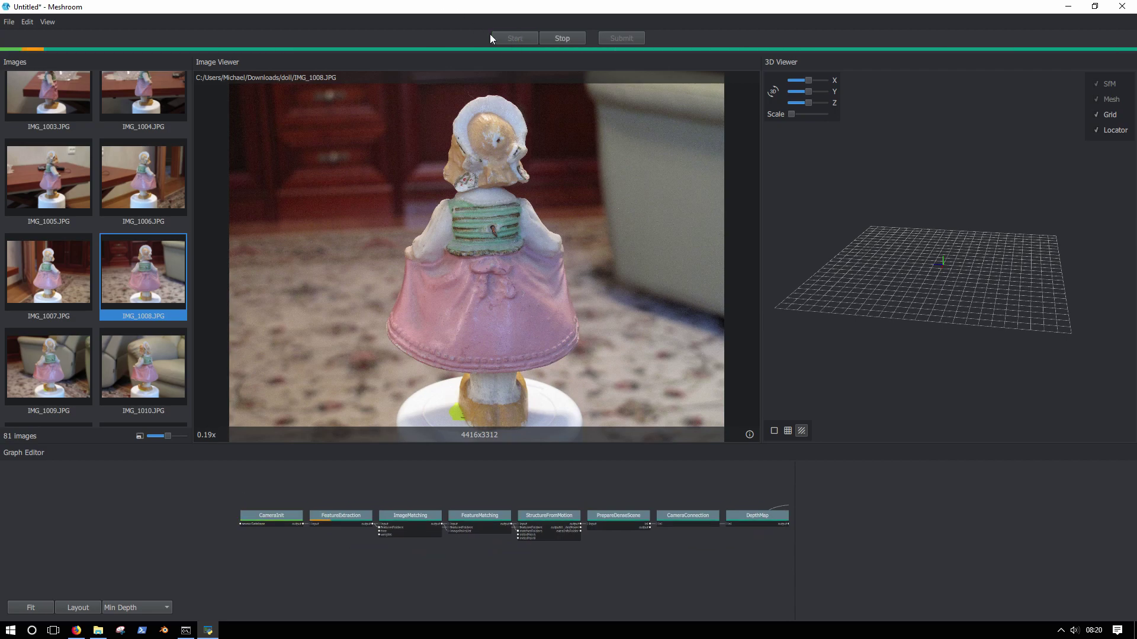
scroll(231, 538, up, 4)
middle_drag(348, 531, 128, 544)
scroll(523, 550, down, 4)
middle_drag(523, 550, 385, 535)
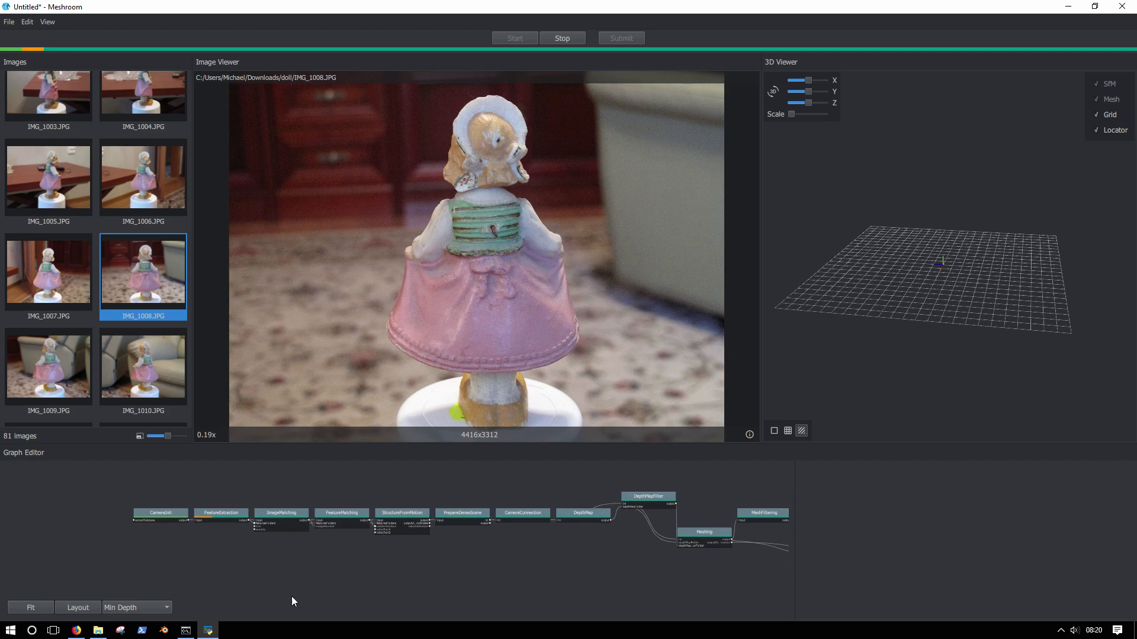
middle_drag(108, 573, 210, 575)
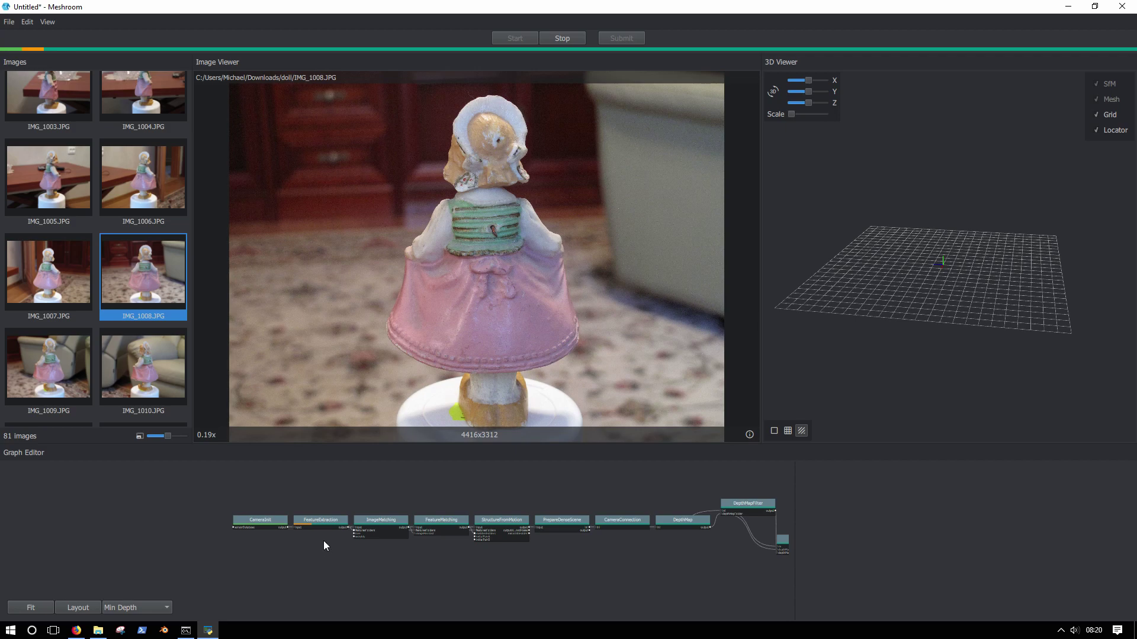
middle_drag(376, 515, 356, 548)
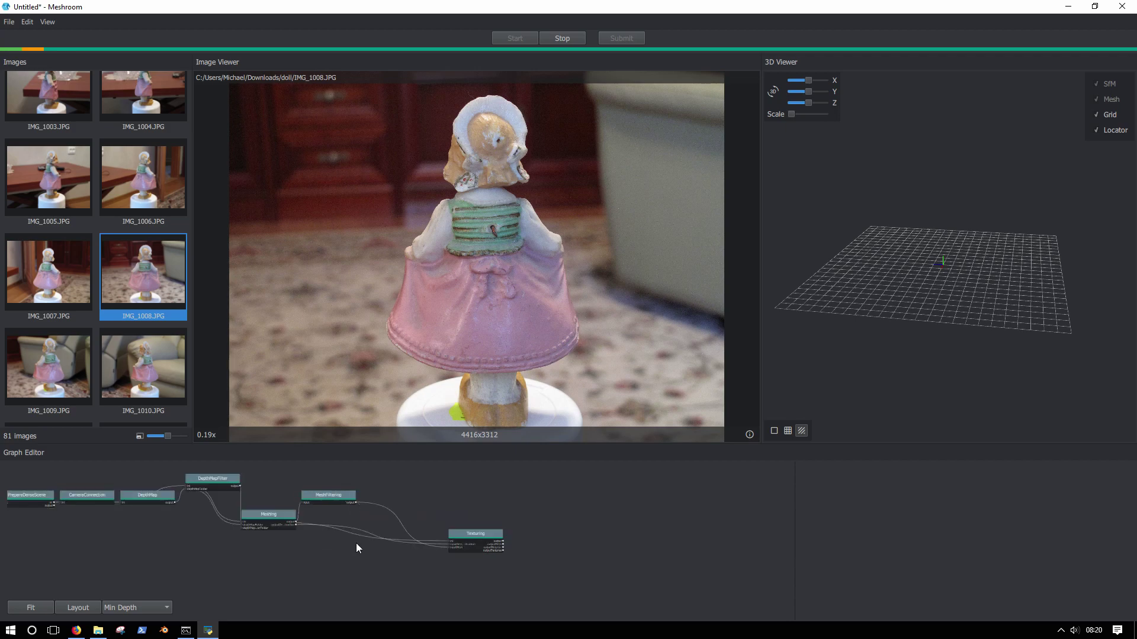
click(562, 38)
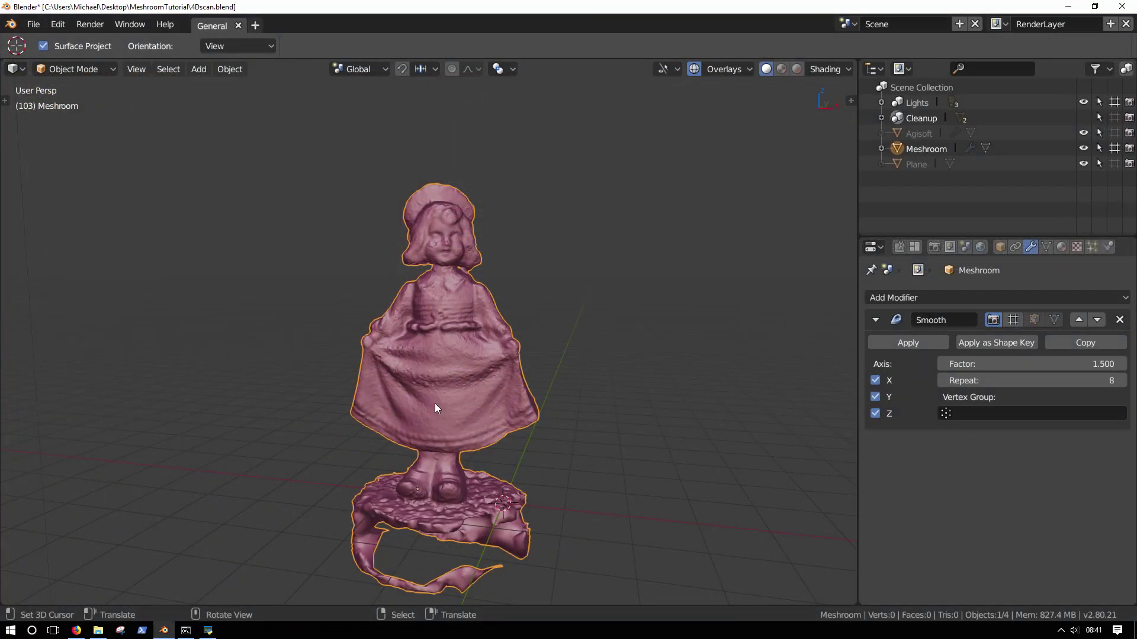
Inspect the doll from several sides and show its Smooth modifier (Factor 1.5, Repeat 8) in the viewport
scroll(444, 406, up, 2)
scroll(444, 405, down, 2)
middle_drag(444, 405, 829, 432)
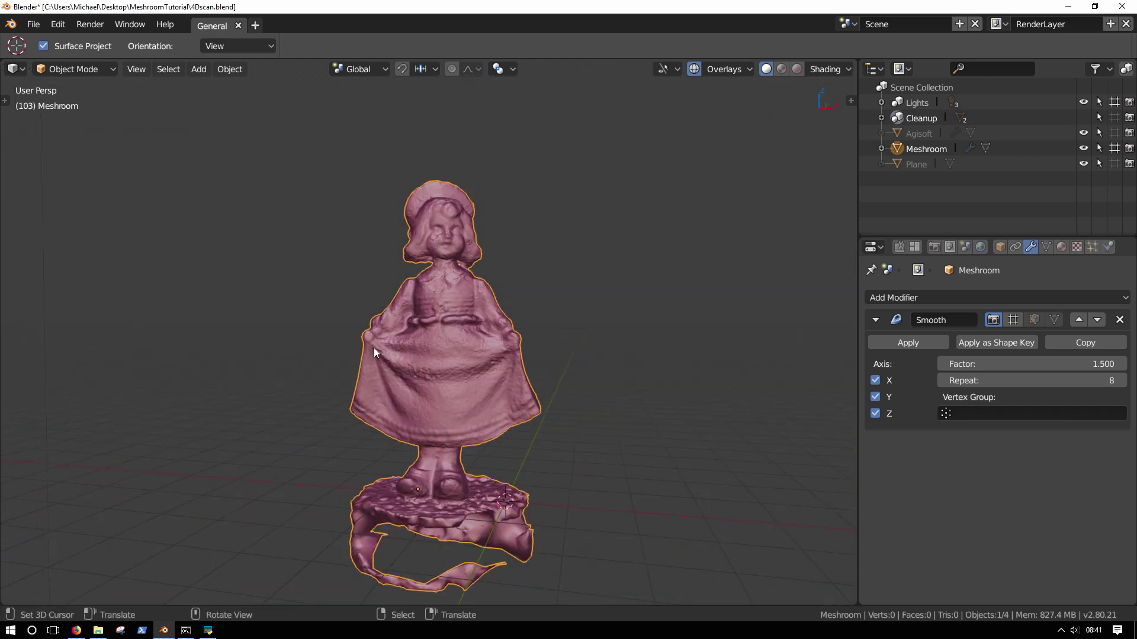
middle_drag(374, 348, 417, 447)
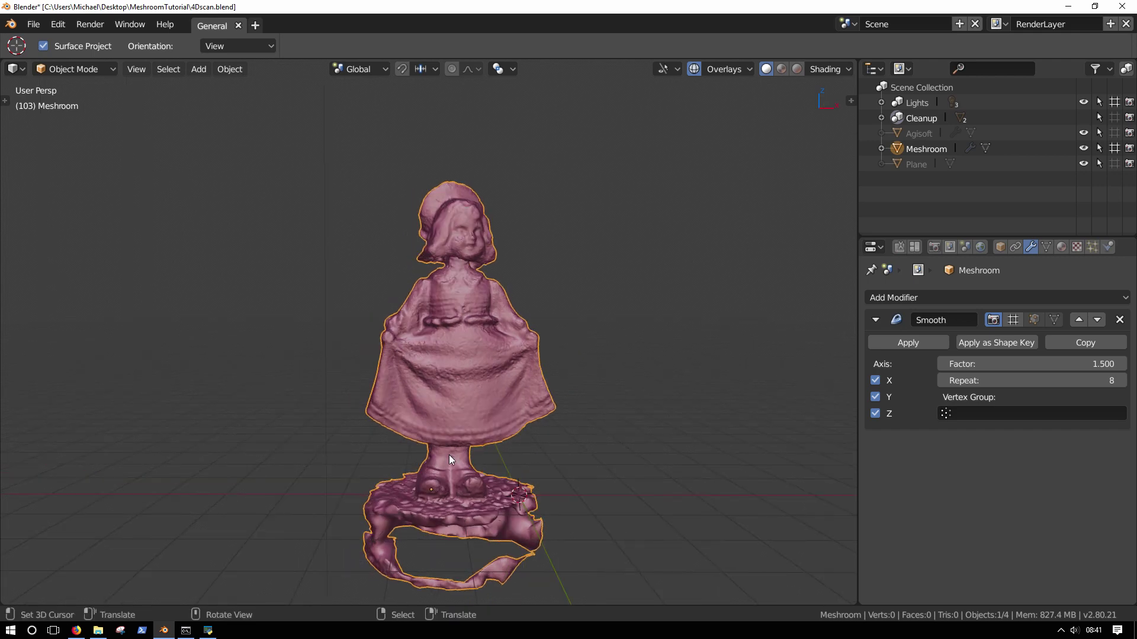
middle_drag(453, 381, 388, 403)
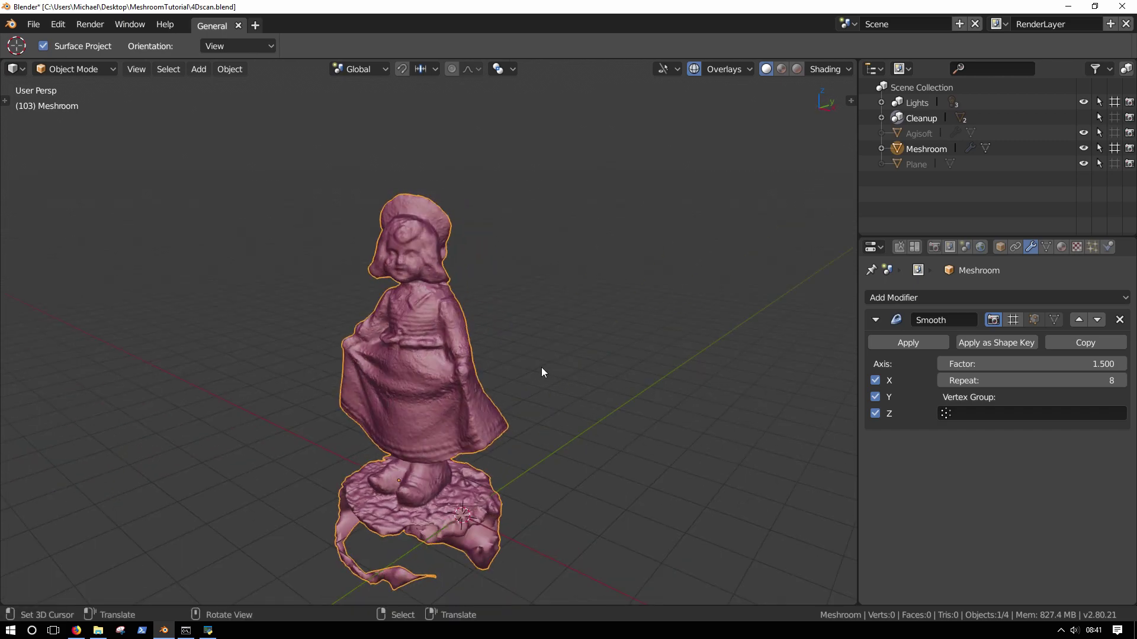
middle_drag(486, 401, 530, 383)
scroll(529, 382, up, 2)
scroll(464, 433, up, 2)
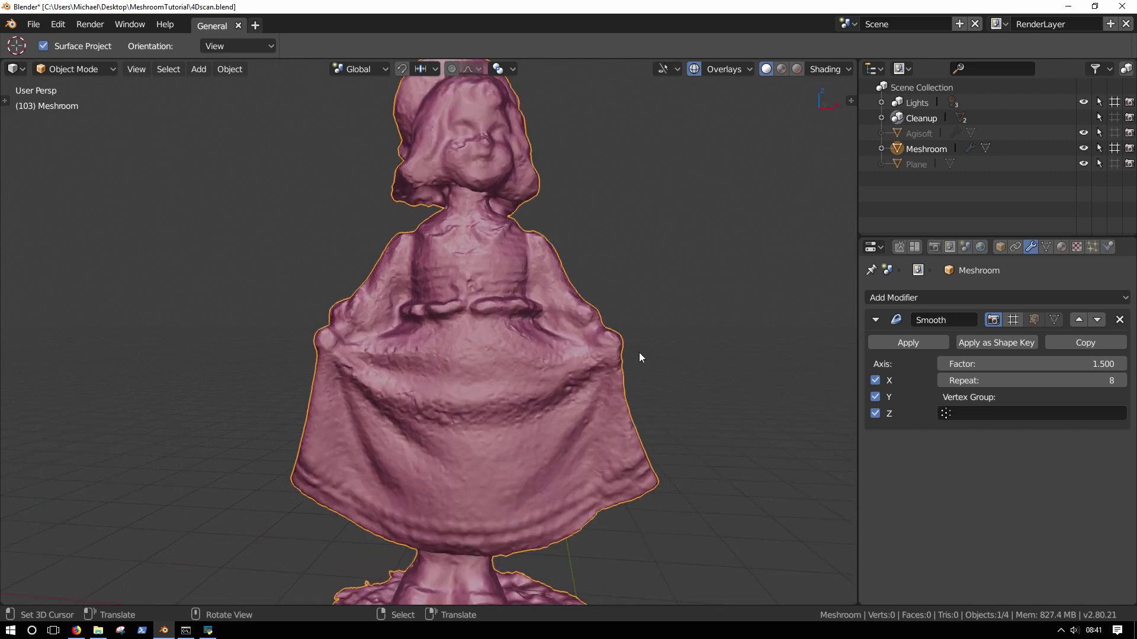
click(1012, 320)
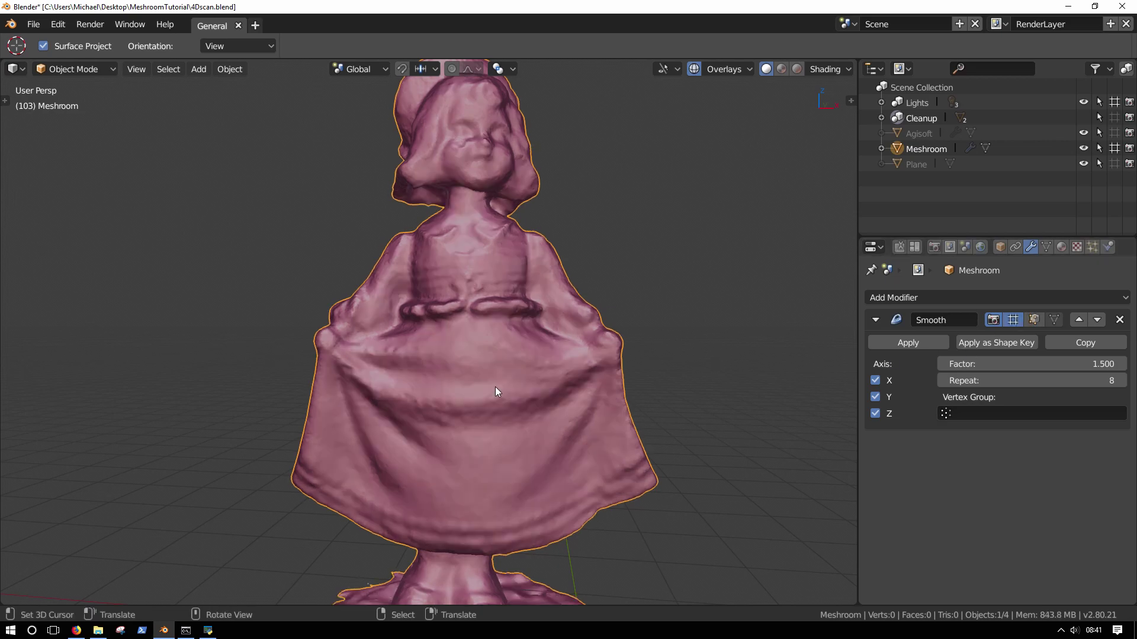
scroll(504, 395, down, 2)
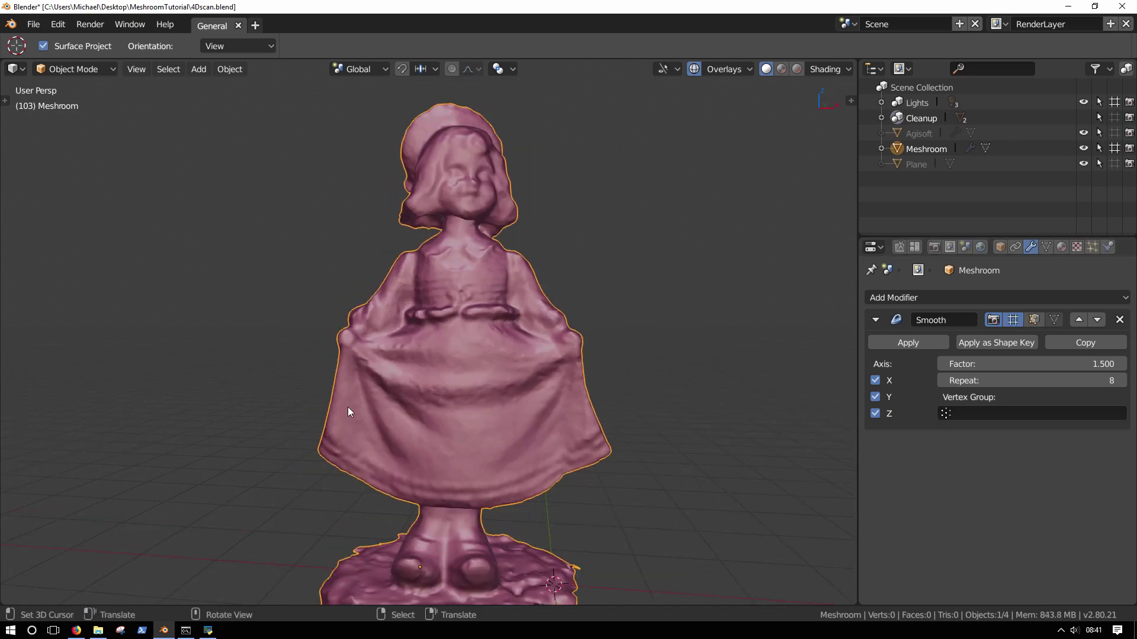
scroll(457, 411, up, 2)
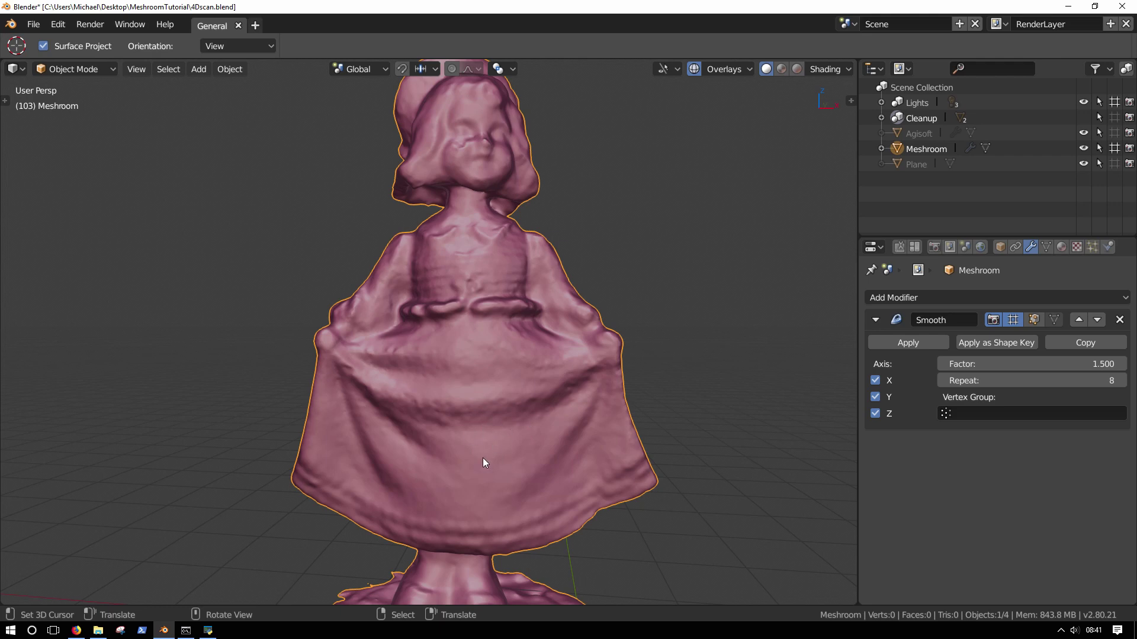
scroll(497, 431, down, 2)
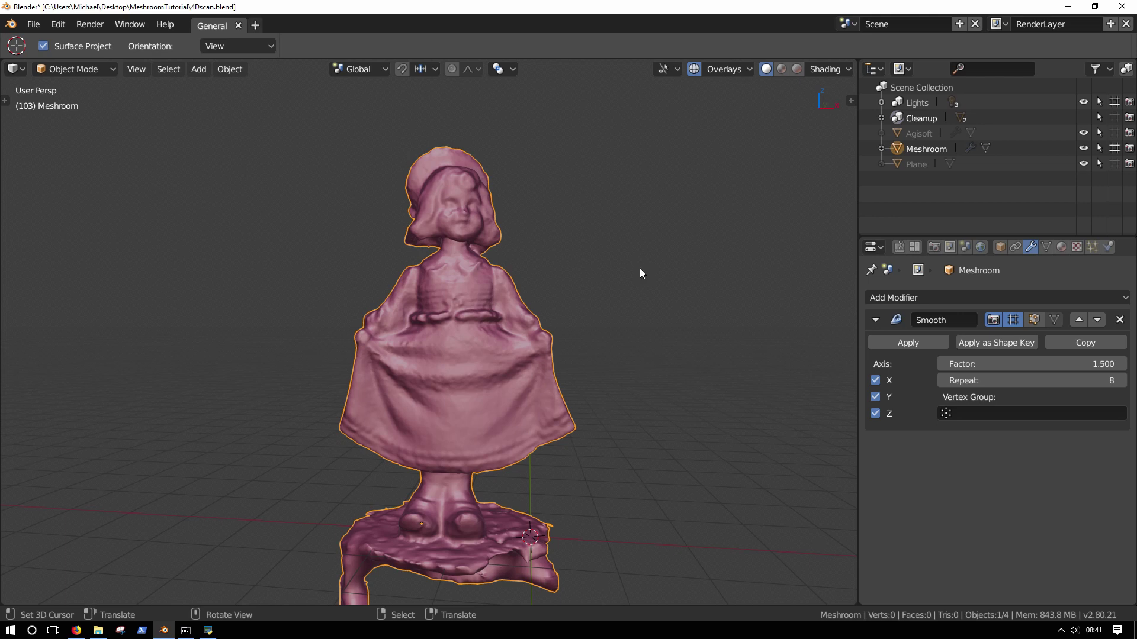
Unhide the Agisoft scan and orbit to compare it with the smoothed Meshroom doll
click(1115, 133)
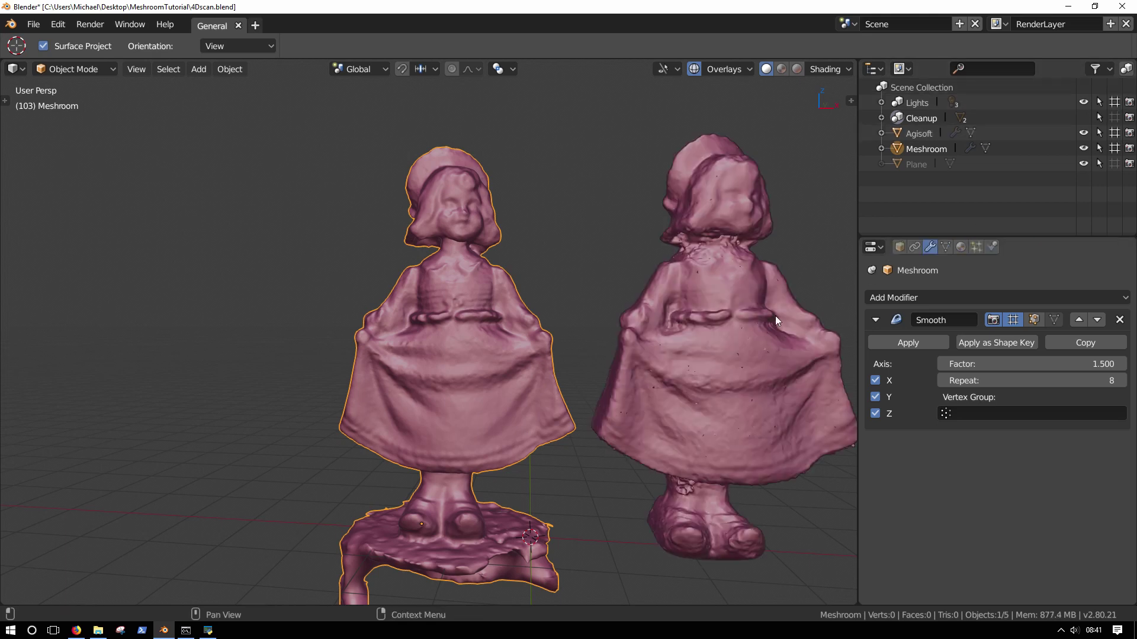
shift+middle_drag(596, 400, 528, 443)
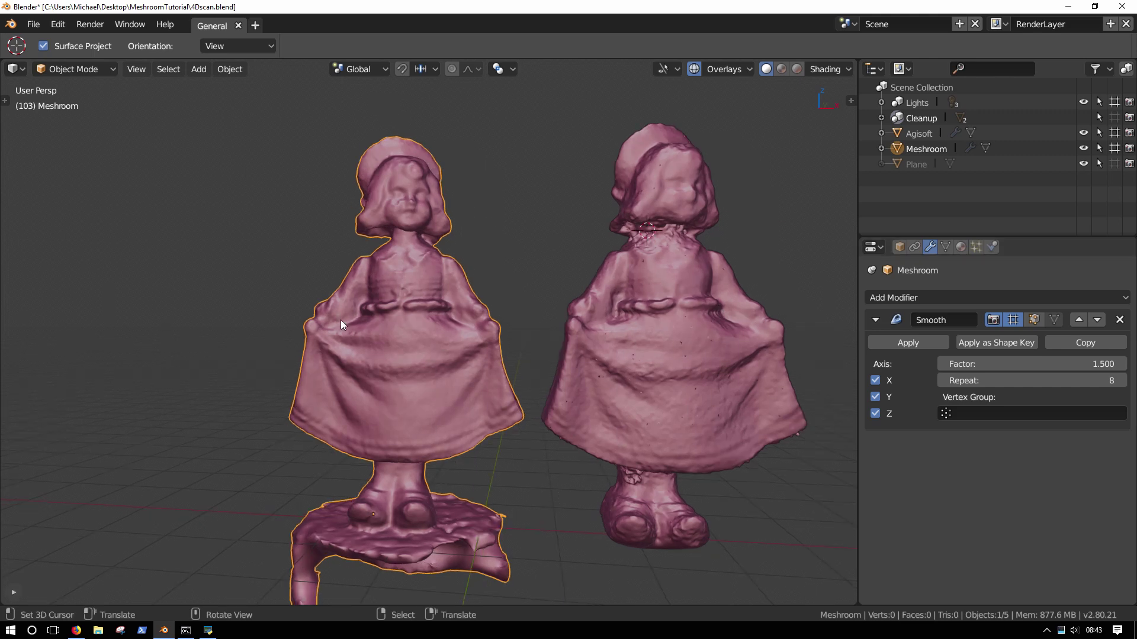
middle_drag(732, 409, 674, 166)
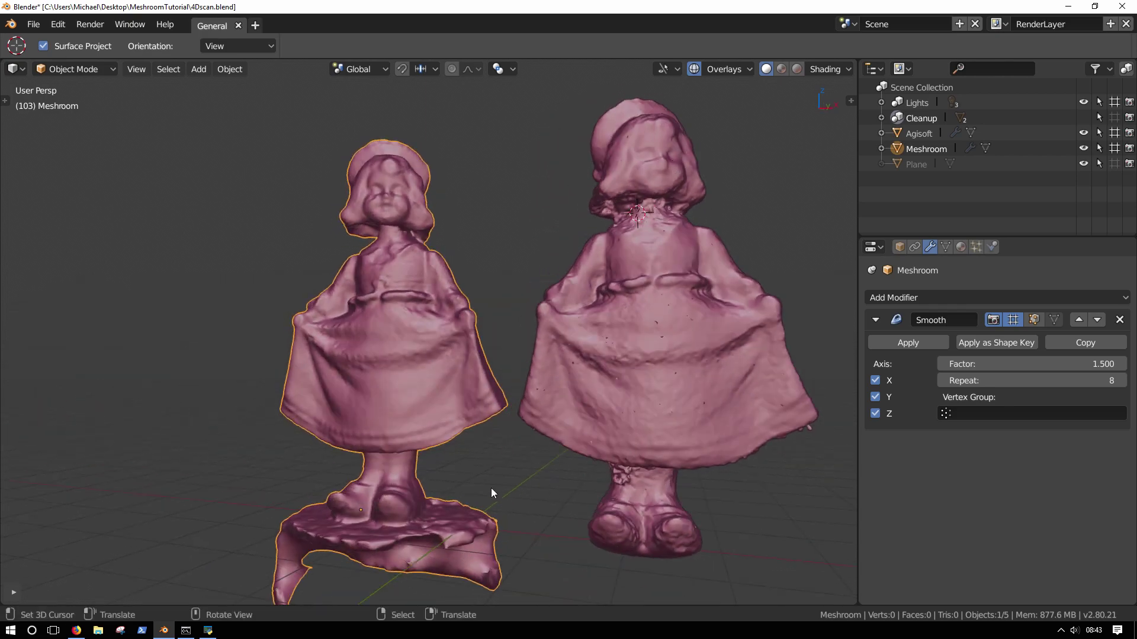
middle_drag(473, 481, 443, 502)
middle_drag(676, 467, 634, 482)
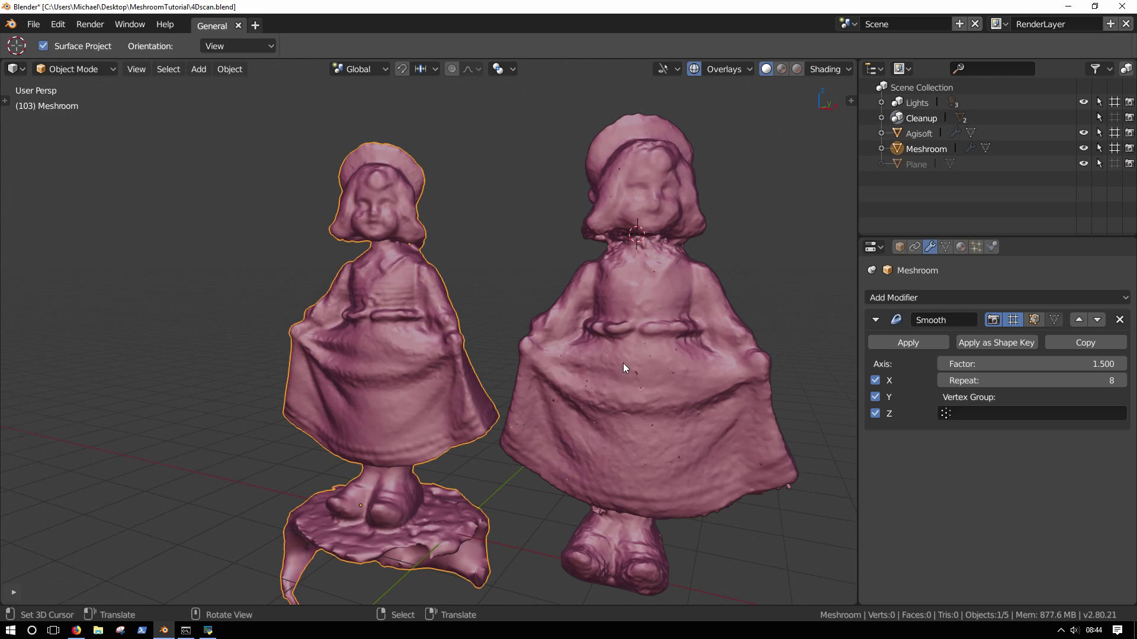
scroll(665, 398, up, 3)
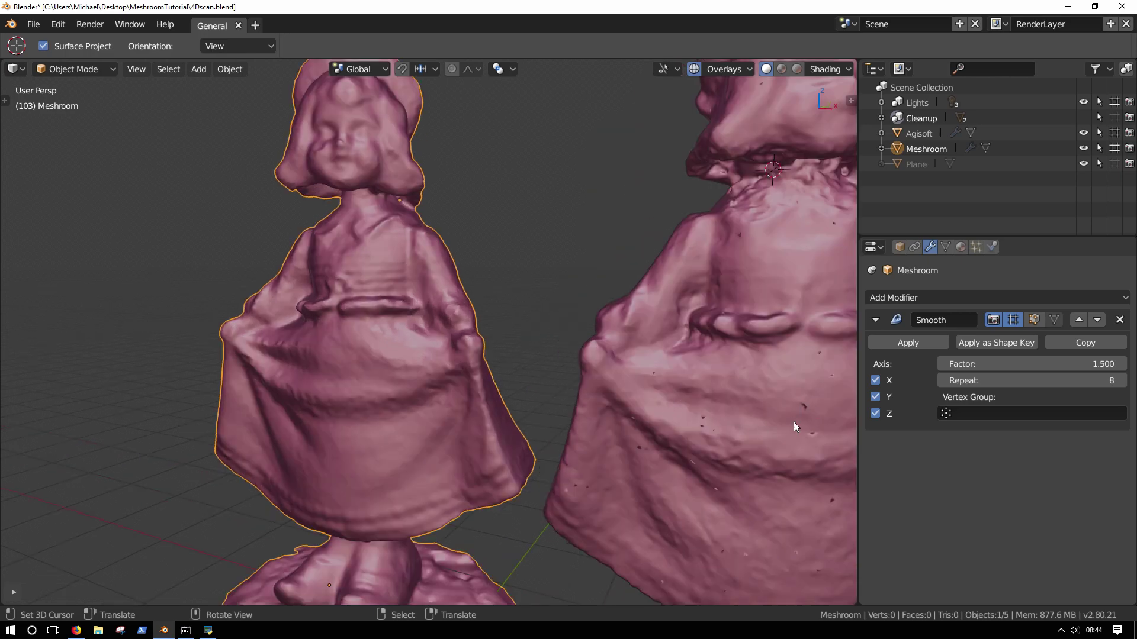
scroll(731, 440, down, 6)
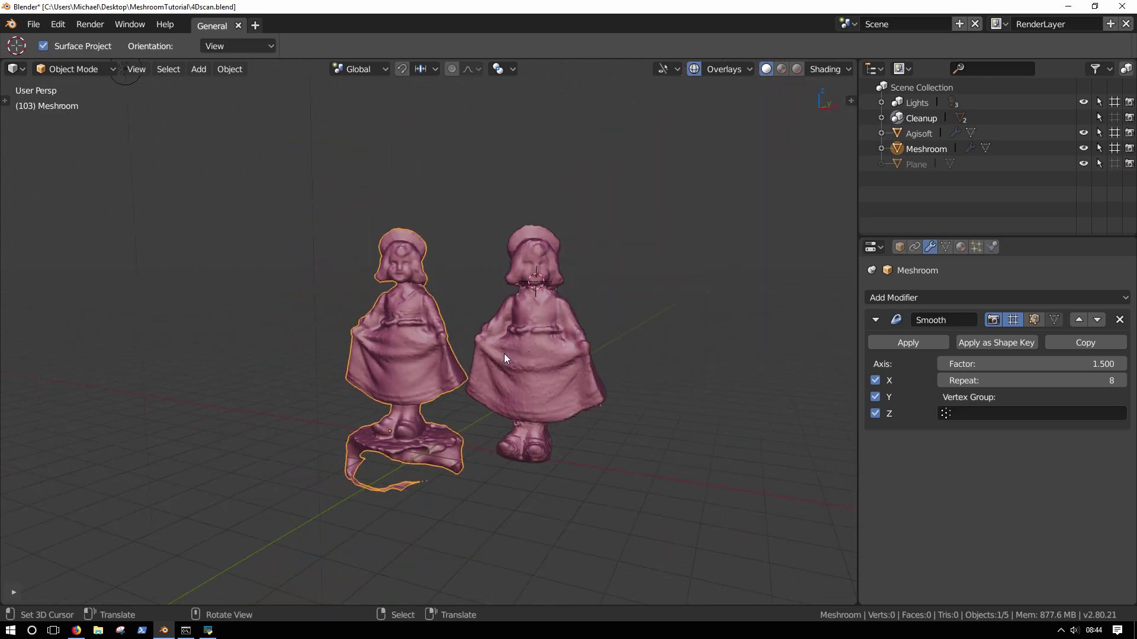
scroll(503, 358, up, 4)
Orbit around both scans to compare them from behind, the side and tilted angles
middle_drag(485, 396, 529, 373)
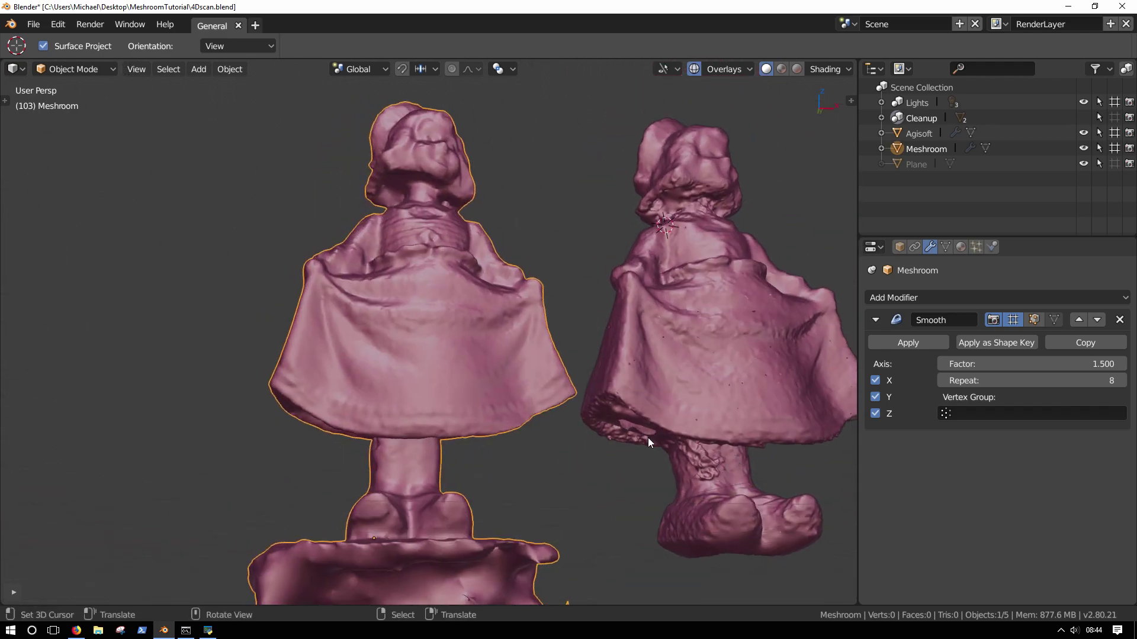
middle_drag(722, 491, 539, 429)
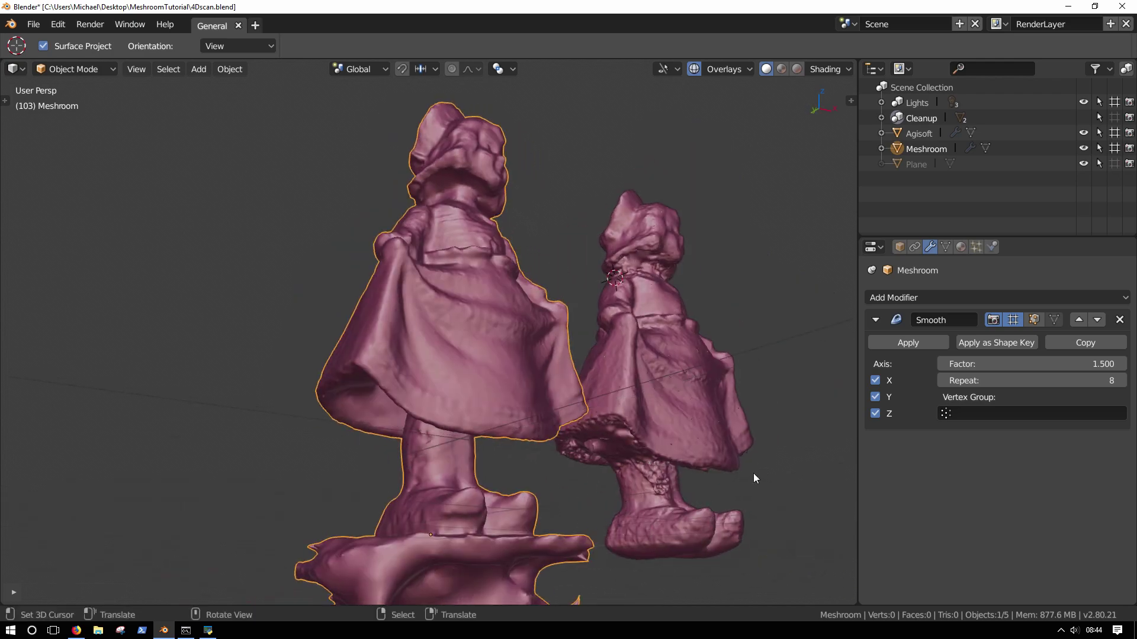
middle_drag(739, 480, 498, 507)
middle_drag(579, 515, 484, 509)
scroll(539, 516, up, 5)
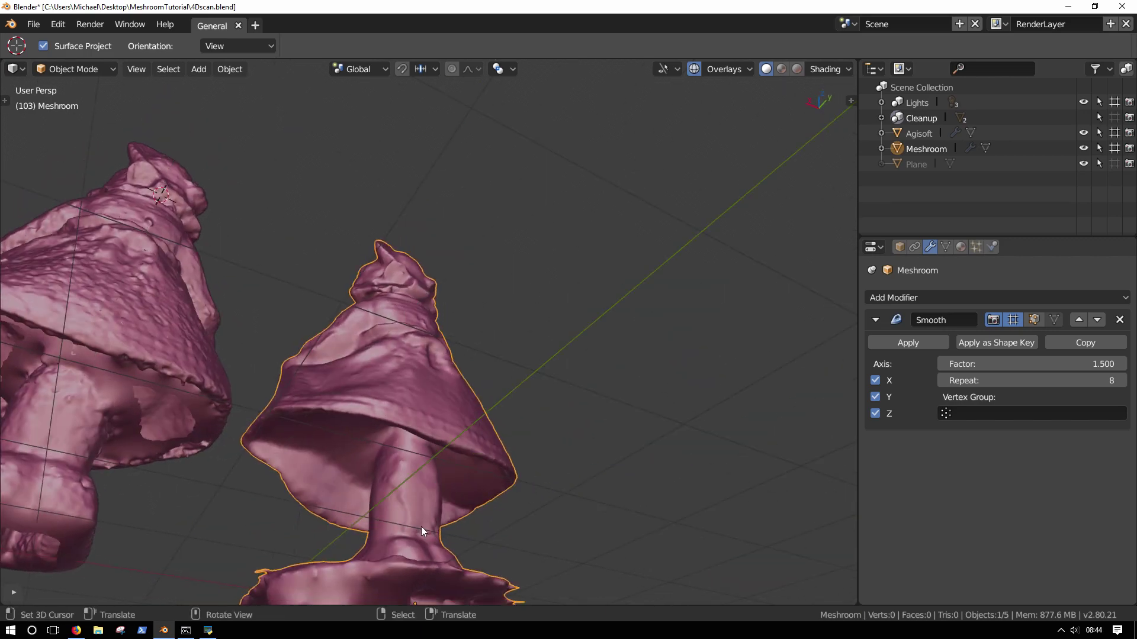
middle_drag(416, 523, 466, 459)
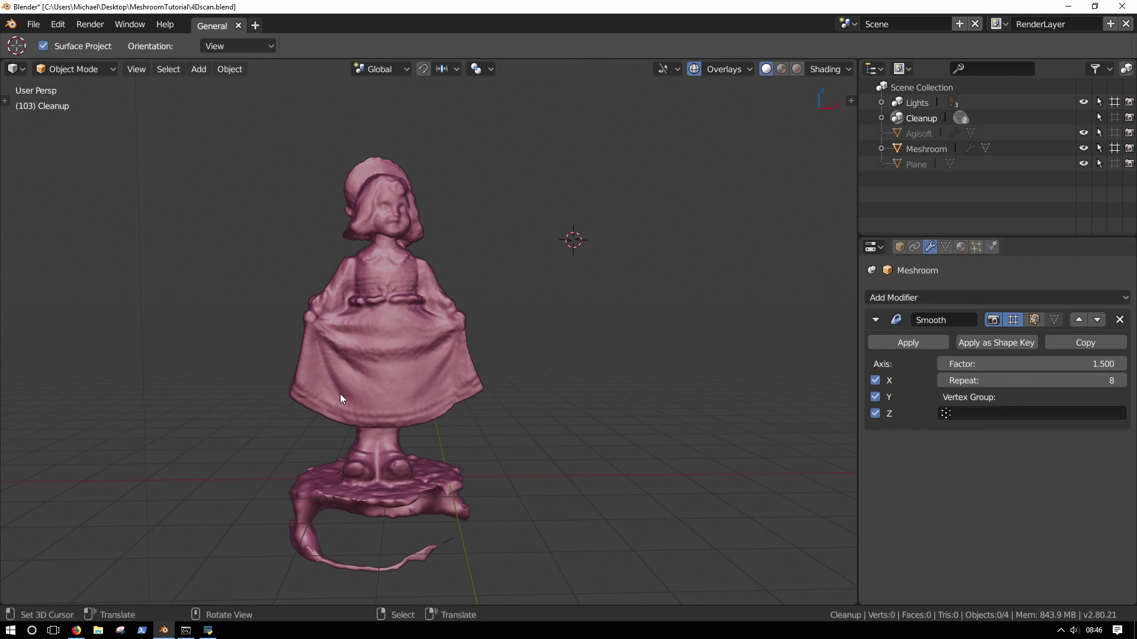
Toggle the Smooth modifier's viewport display off and back on for the Meshroom scan
scroll(341, 396, up, 3)
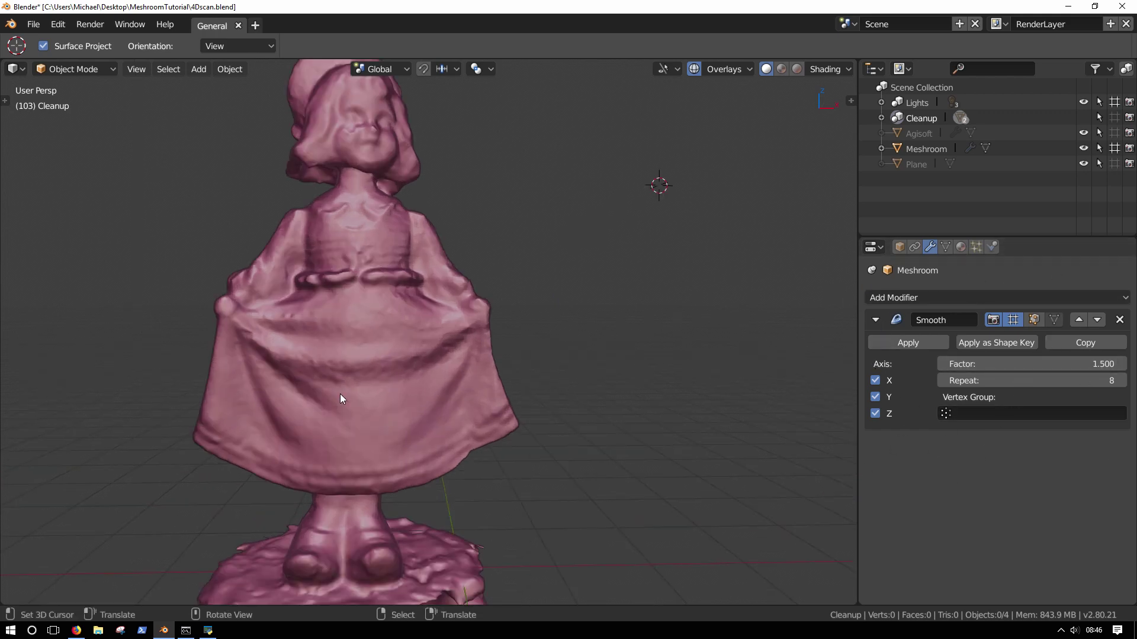
click(1015, 322)
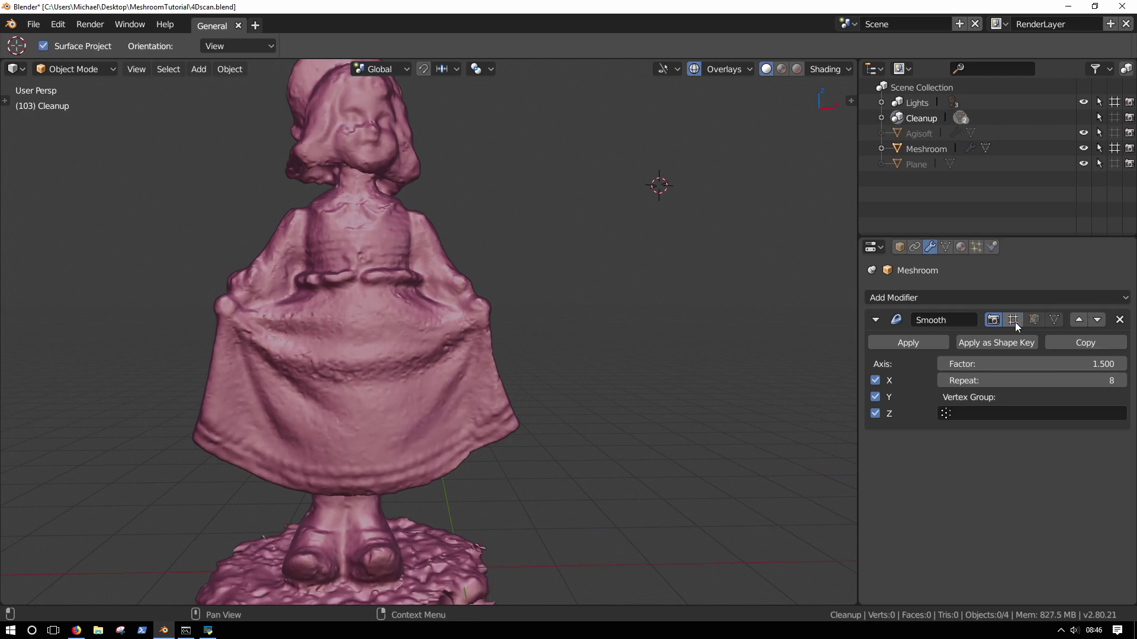
click(1015, 322)
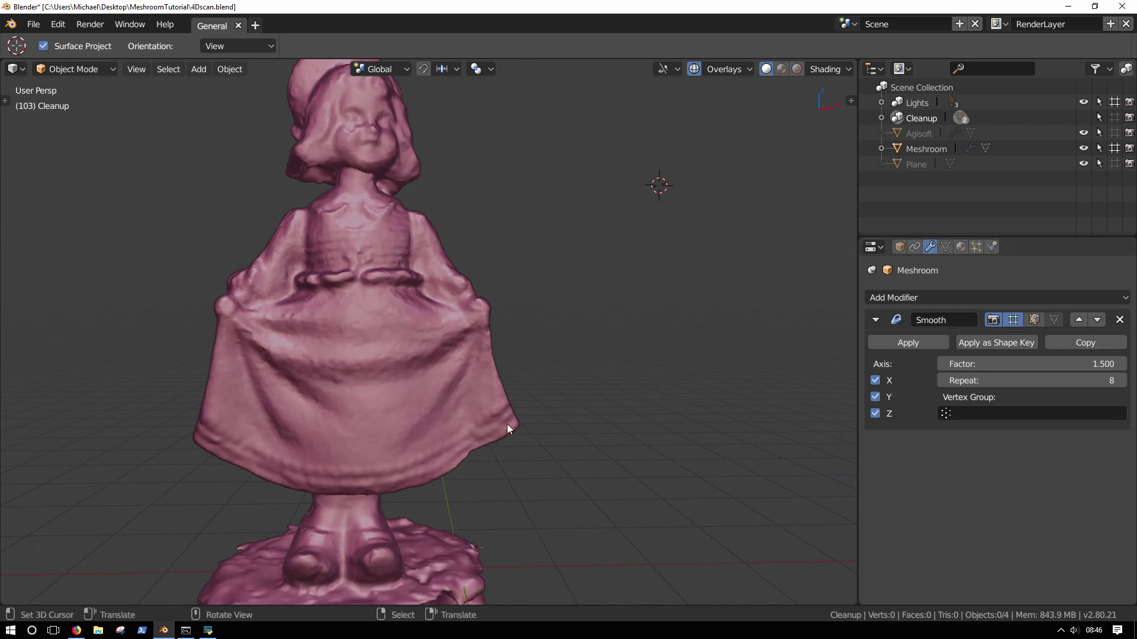
scroll(508, 415, down, 4)
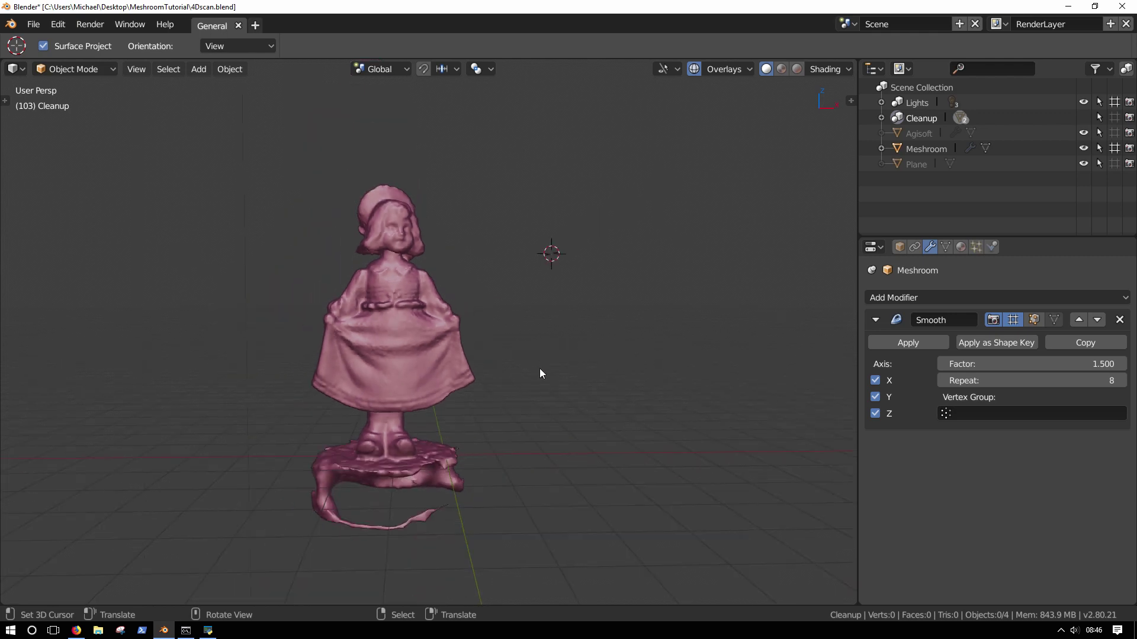
Show the Cleanup collection's two doll figures and frame all three side by side
click(1114, 118)
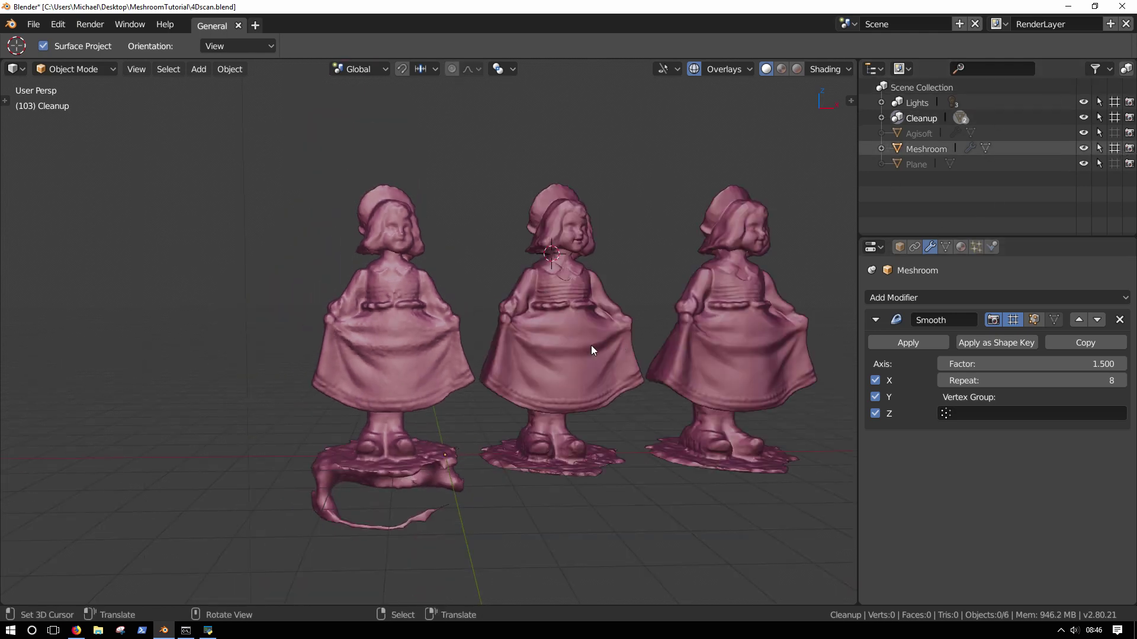
middle_drag(591, 346, 575, 357)
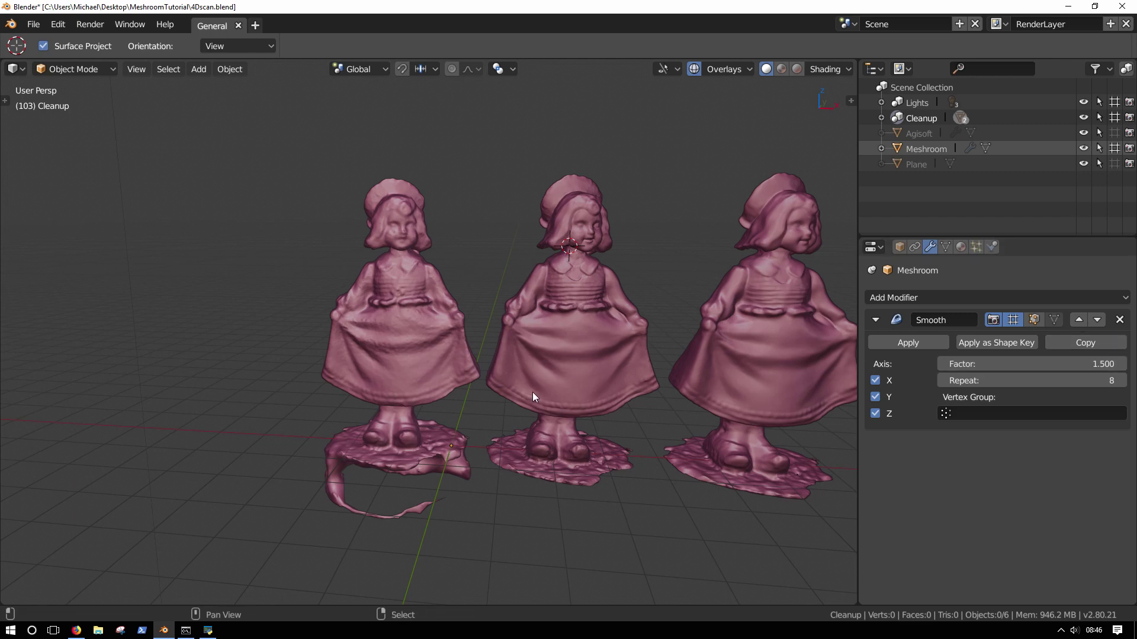
shift+middle_drag(425, 363, 377, 368)
middle_drag(473, 531, 147, 524)
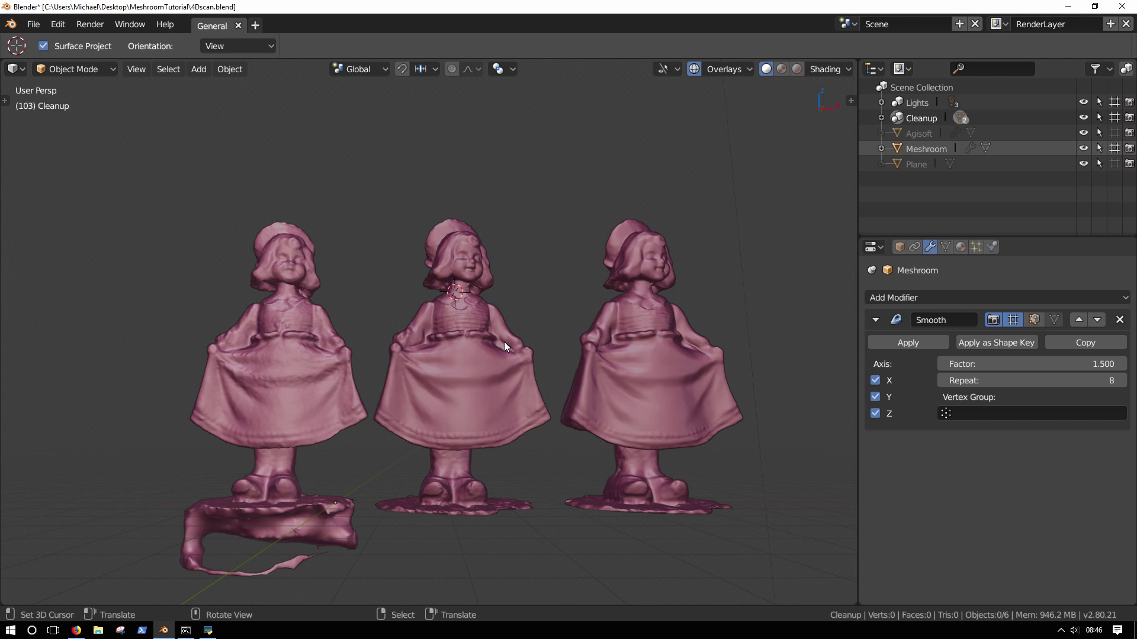
click(990, 296)
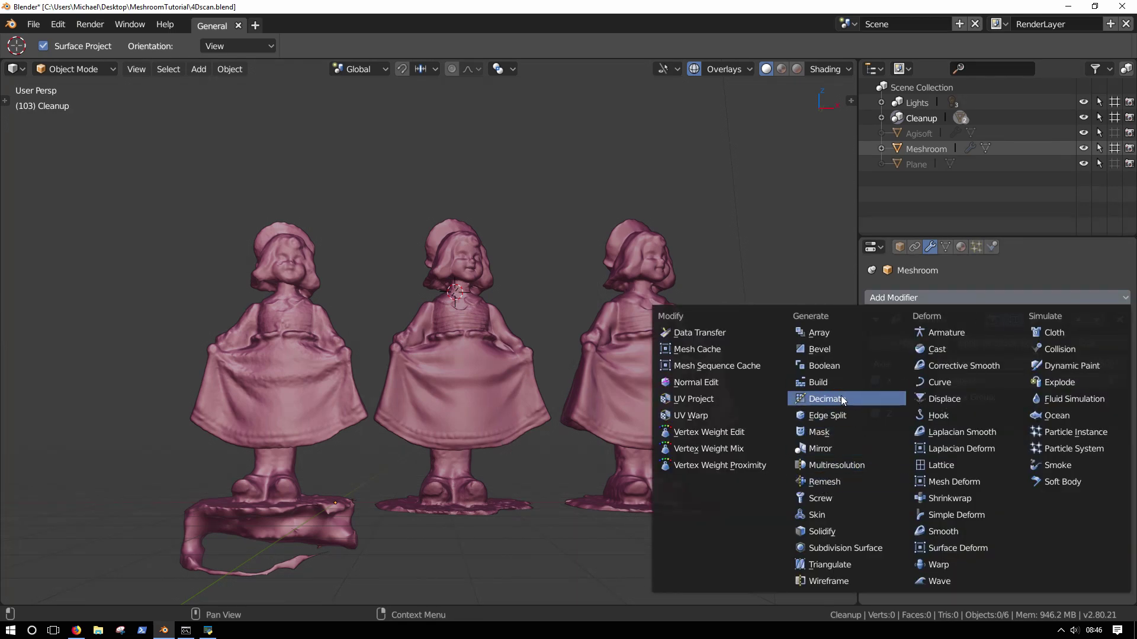
click(799, 405)
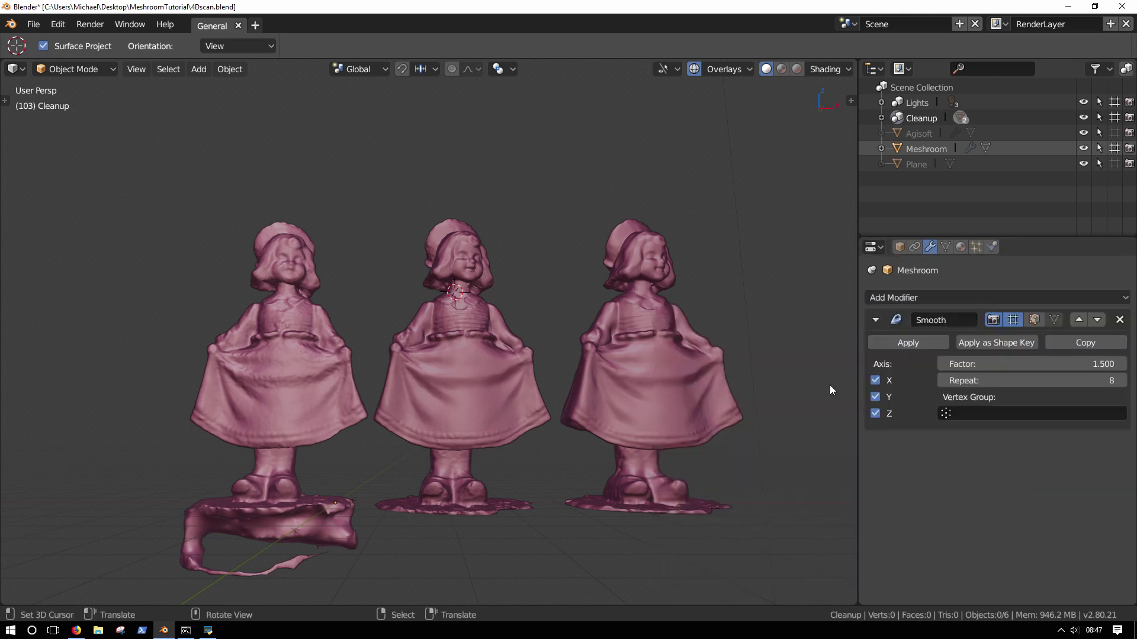
click(927, 295)
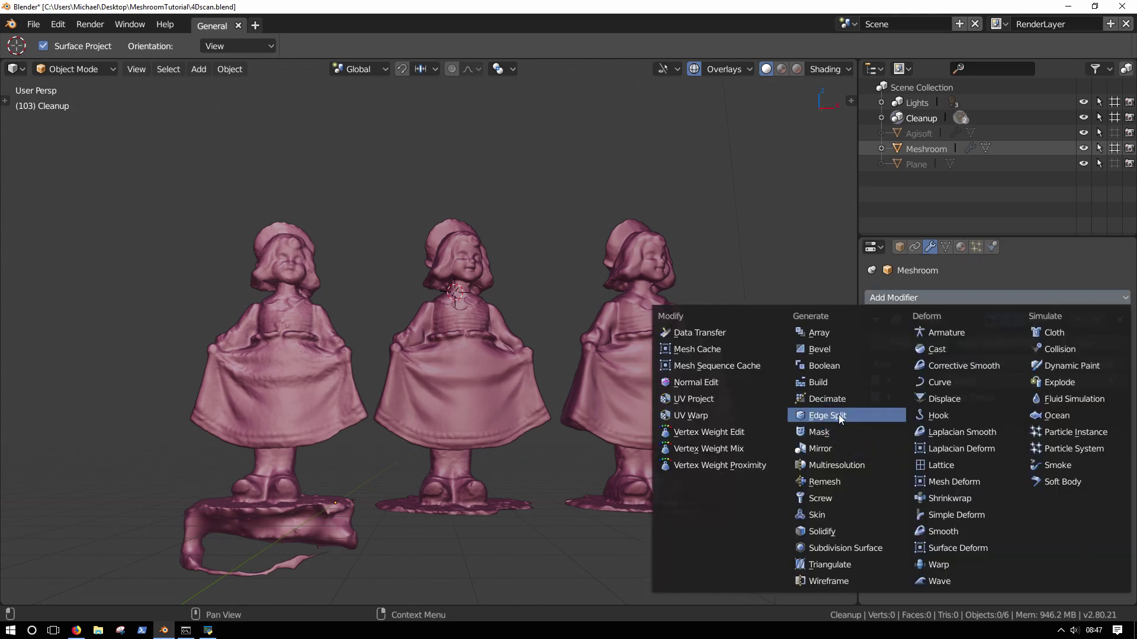
key(Escape)
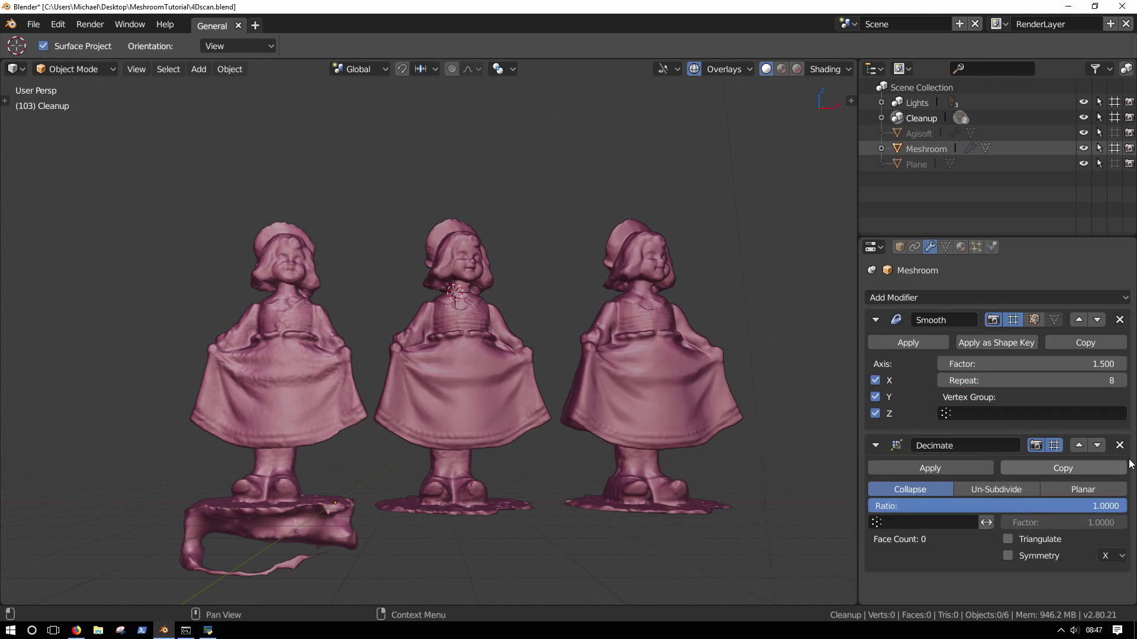
key(ctrl+z)
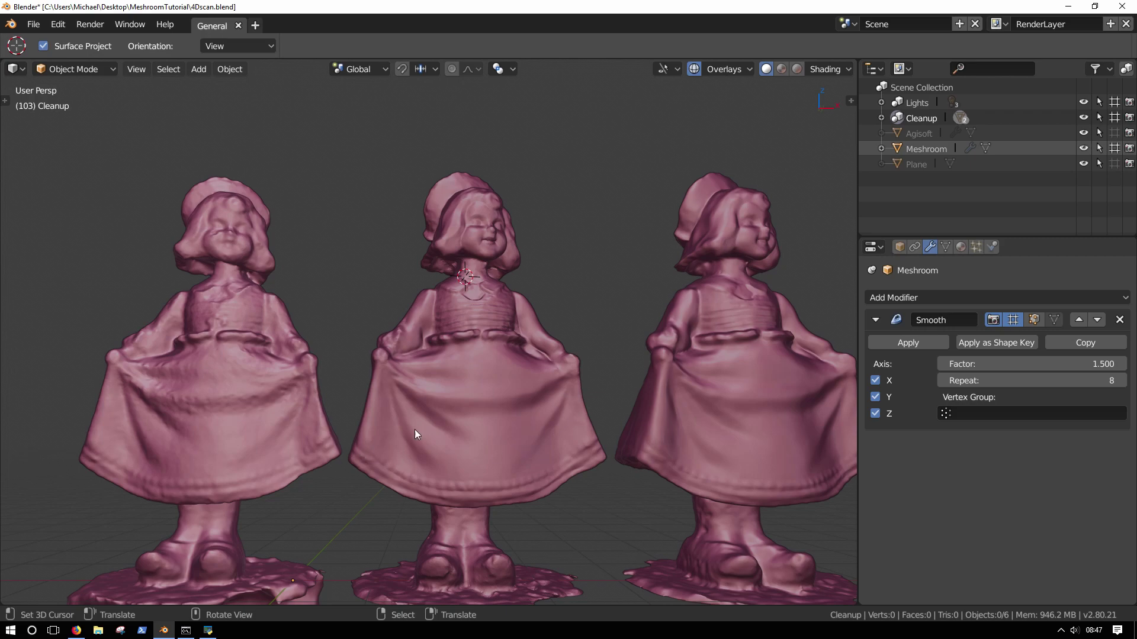
Orbit and zoom around the three doll scans to compare their faces up close
middle_drag(490, 450, 481, 446)
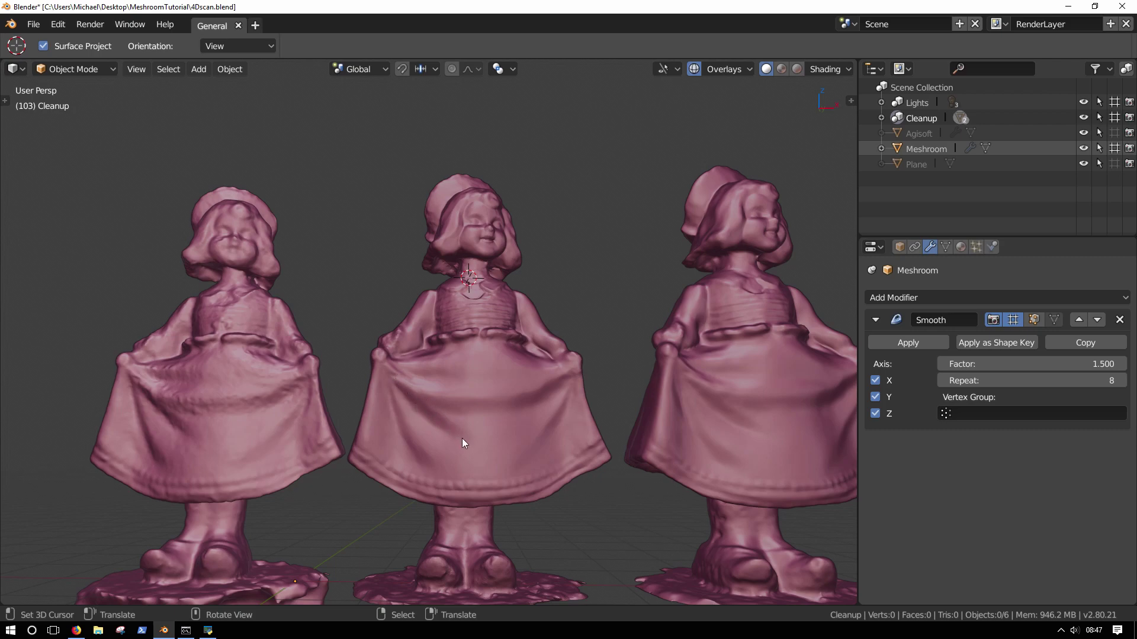
middle_drag(523, 228, 485, 385)
scroll(486, 381, up, 8)
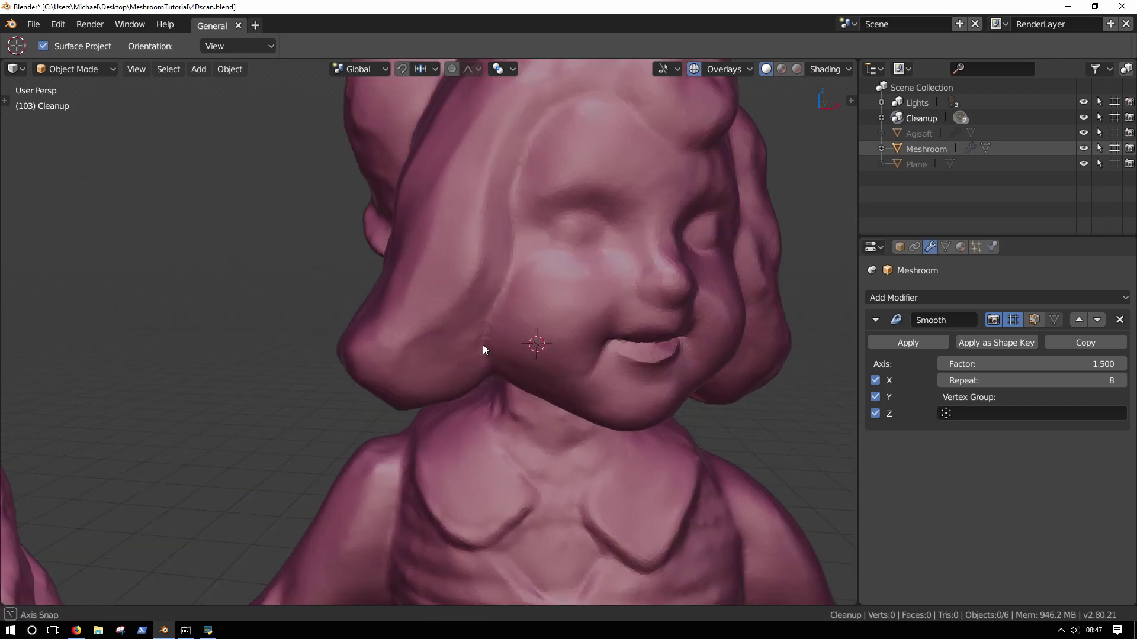
scroll(464, 338, down, 3)
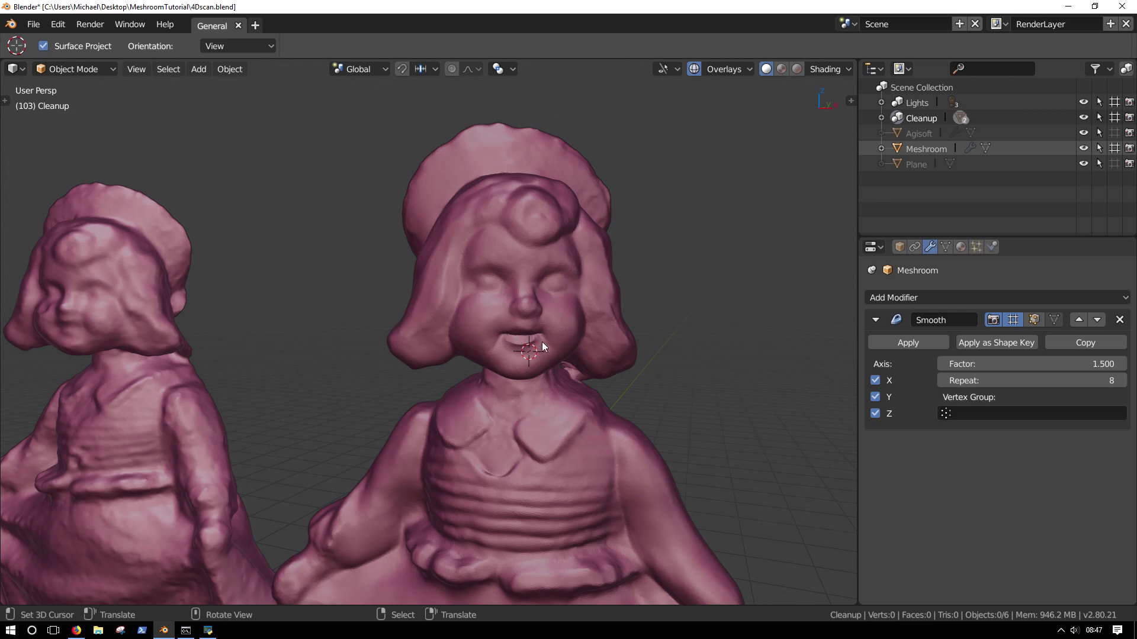
middle_drag(537, 341, 522, 315)
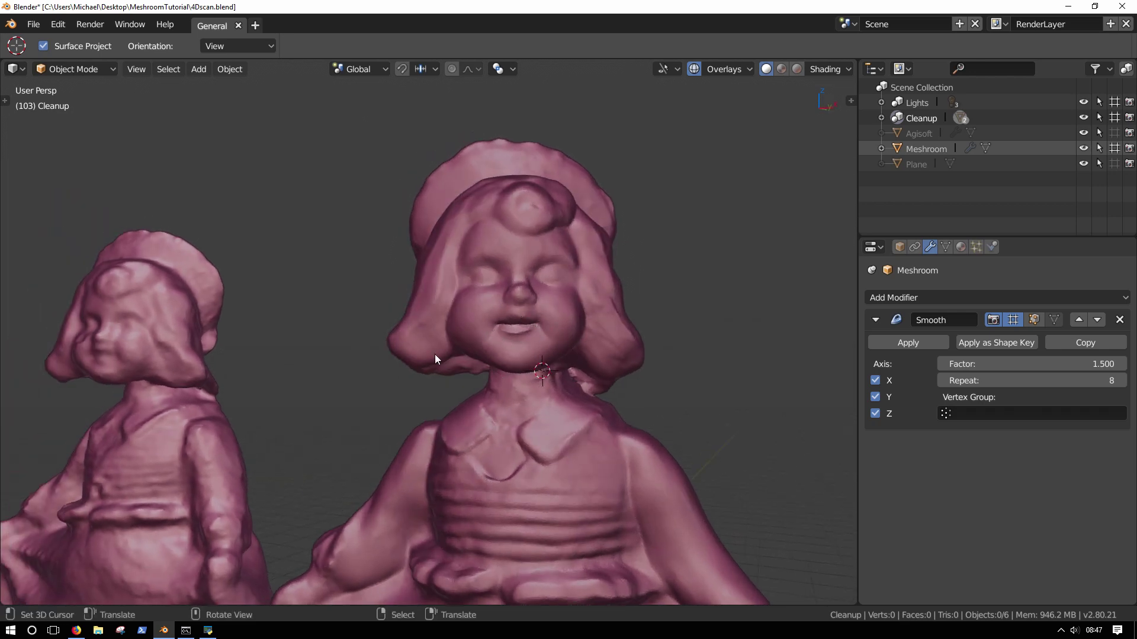
scroll(436, 355, down, 4)
middle_drag(273, 395, 627, 440)
scroll(627, 440, up, 3)
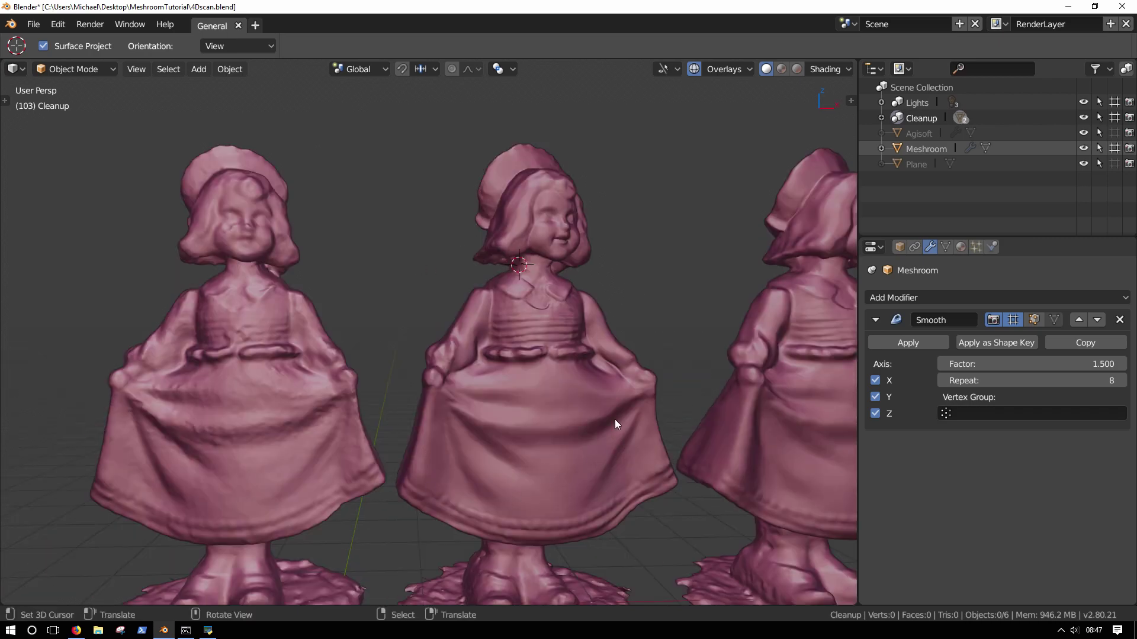
scroll(533, 385, down, 3)
middle_drag(533, 386, 305, 370)
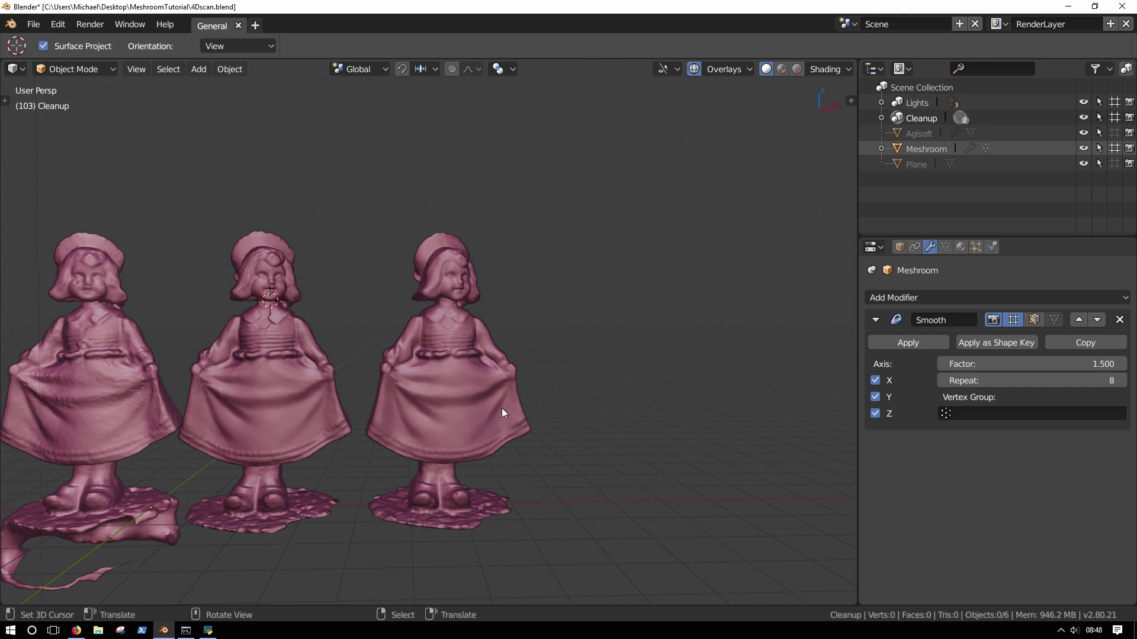
scroll(477, 438, up, 4)
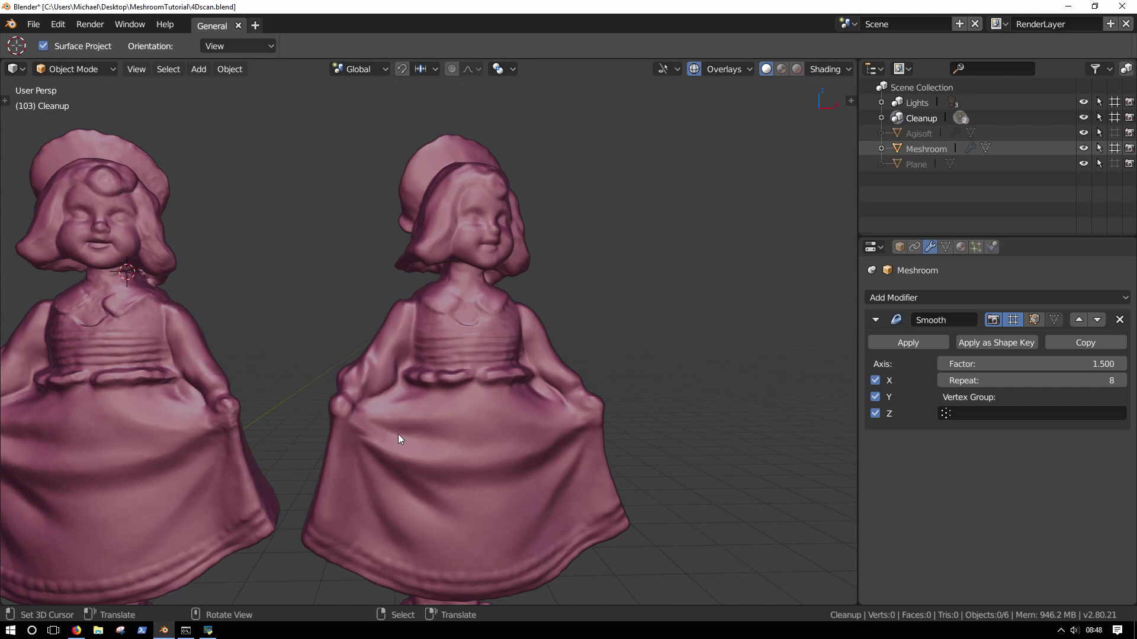
scroll(512, 440, down, 4)
scroll(512, 440, up, 2)
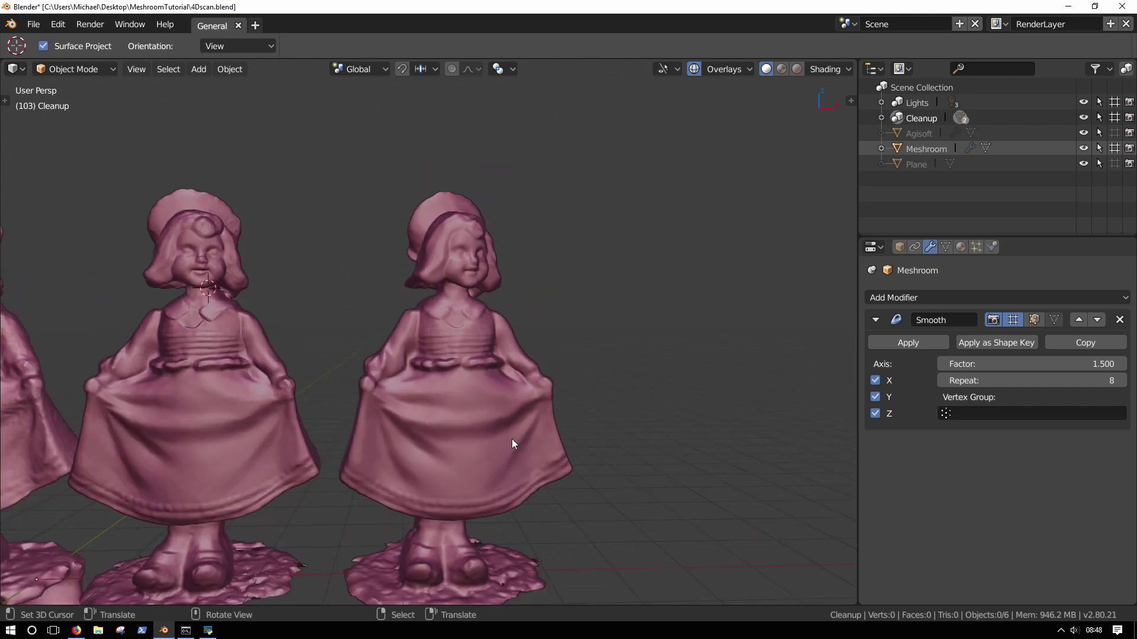
scroll(499, 495, up, 1)
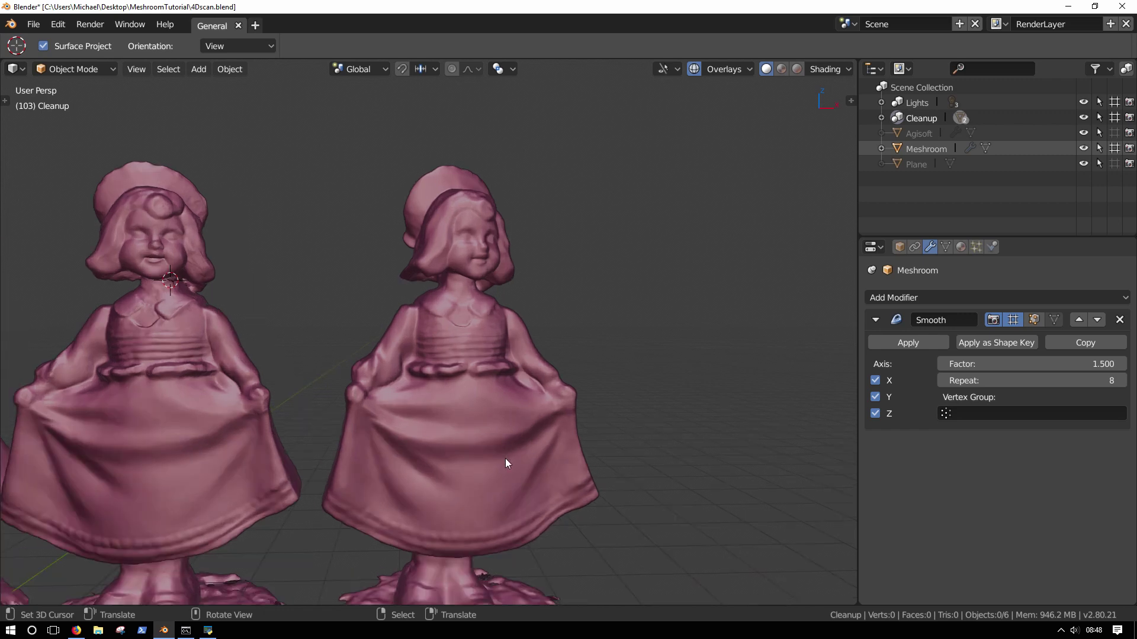
click(506, 463)
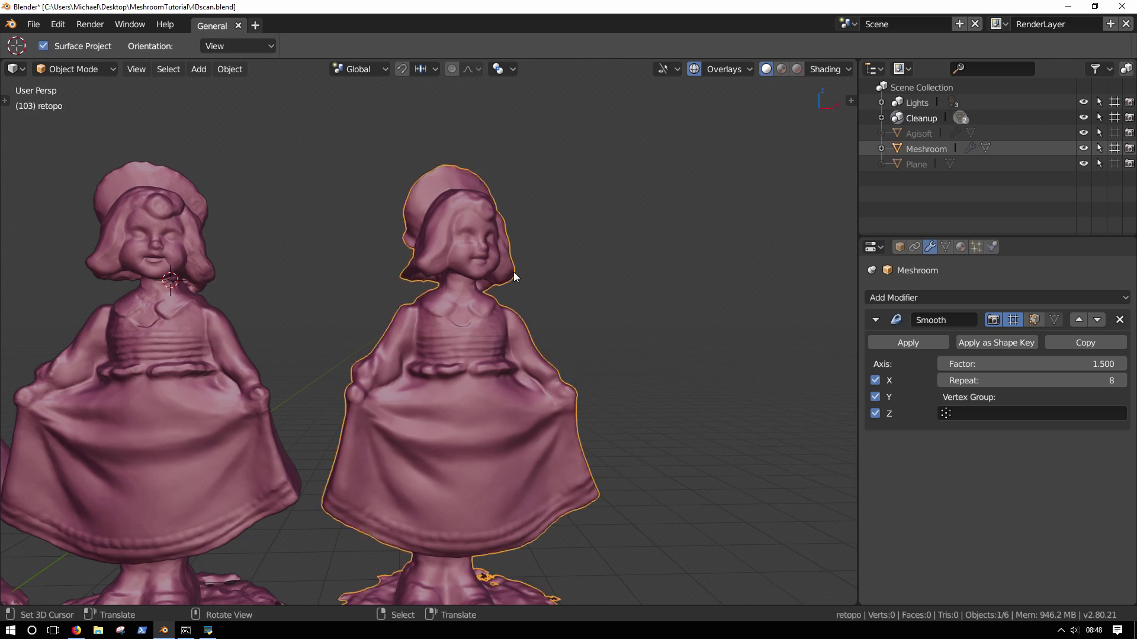
middle_drag(556, 470, 497, 415)
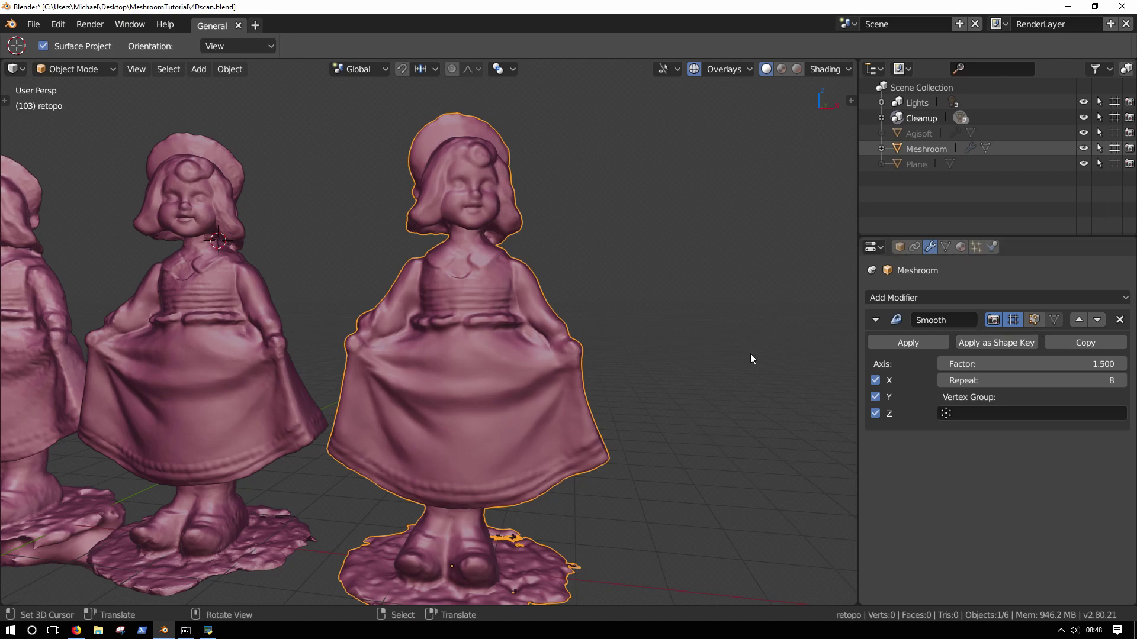
key(Tab)
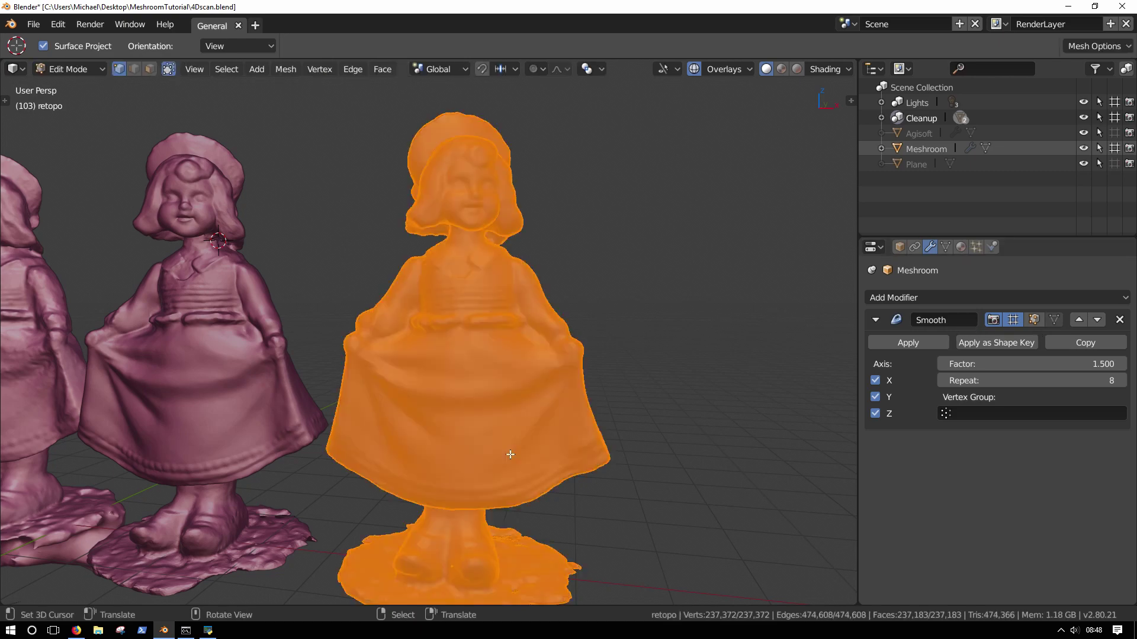
scroll(500, 465, up, 8)
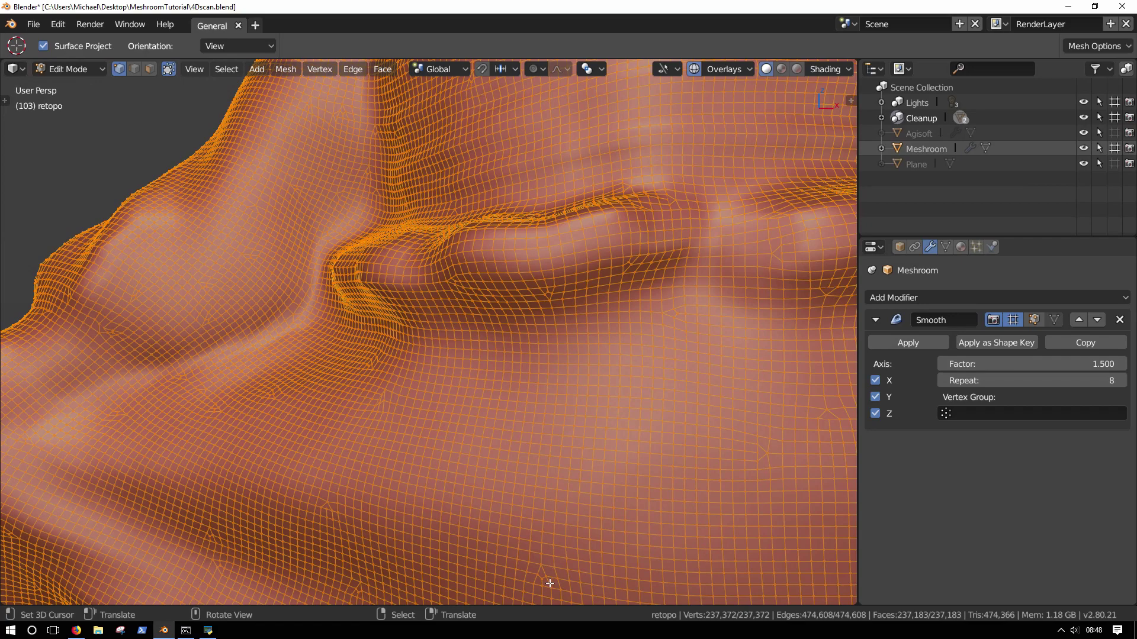
scroll(598, 465, down, 10)
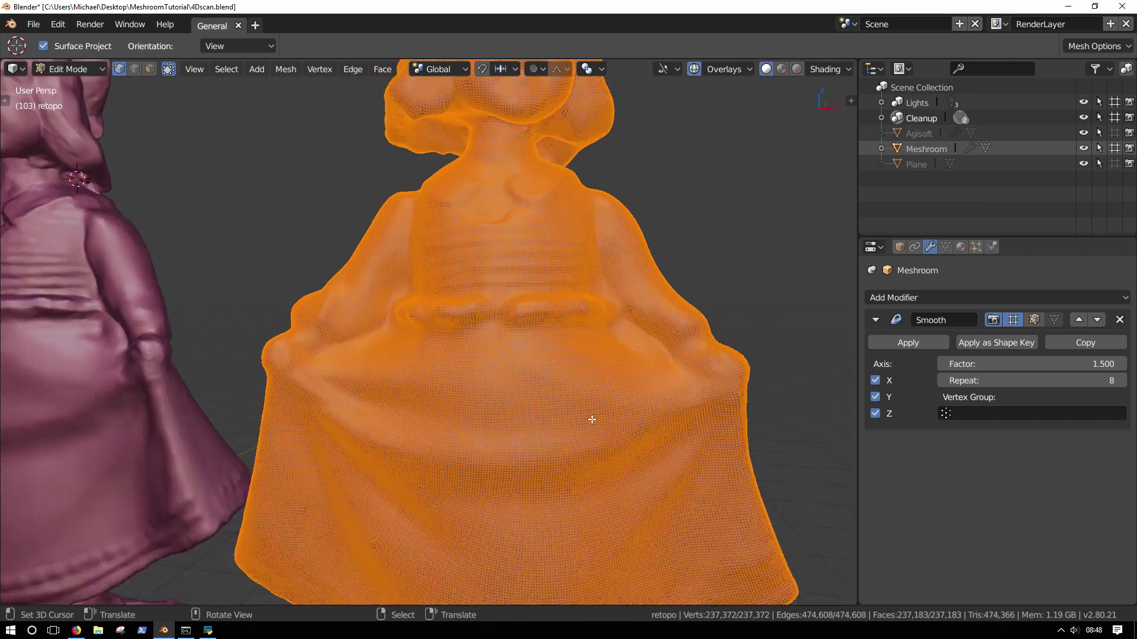
key(Tab)
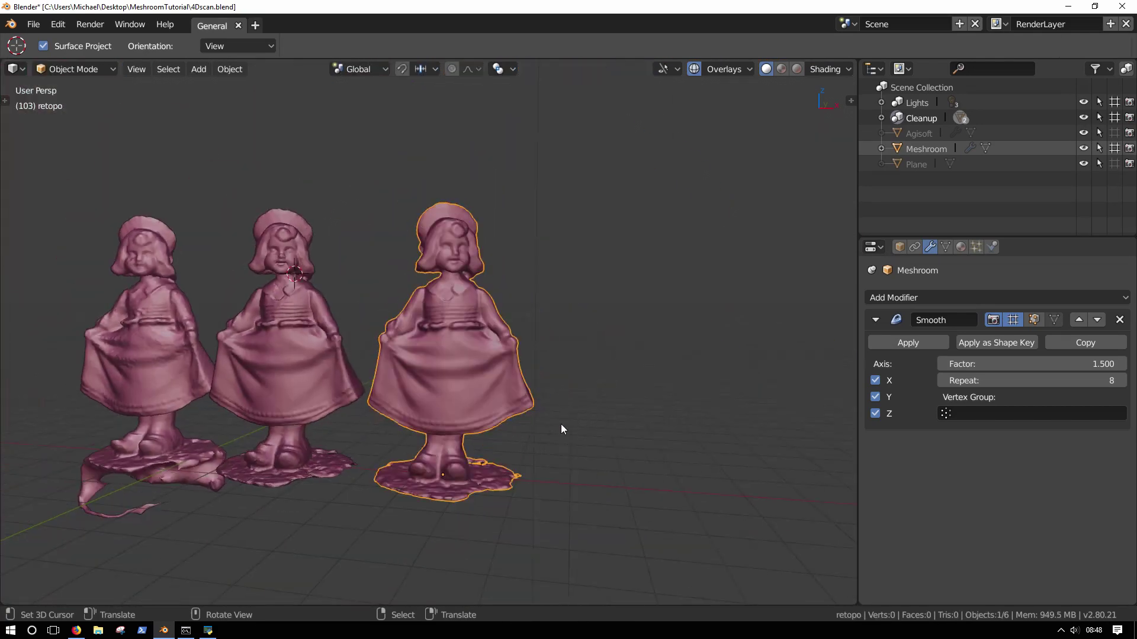
scroll(540, 492, up, 4)
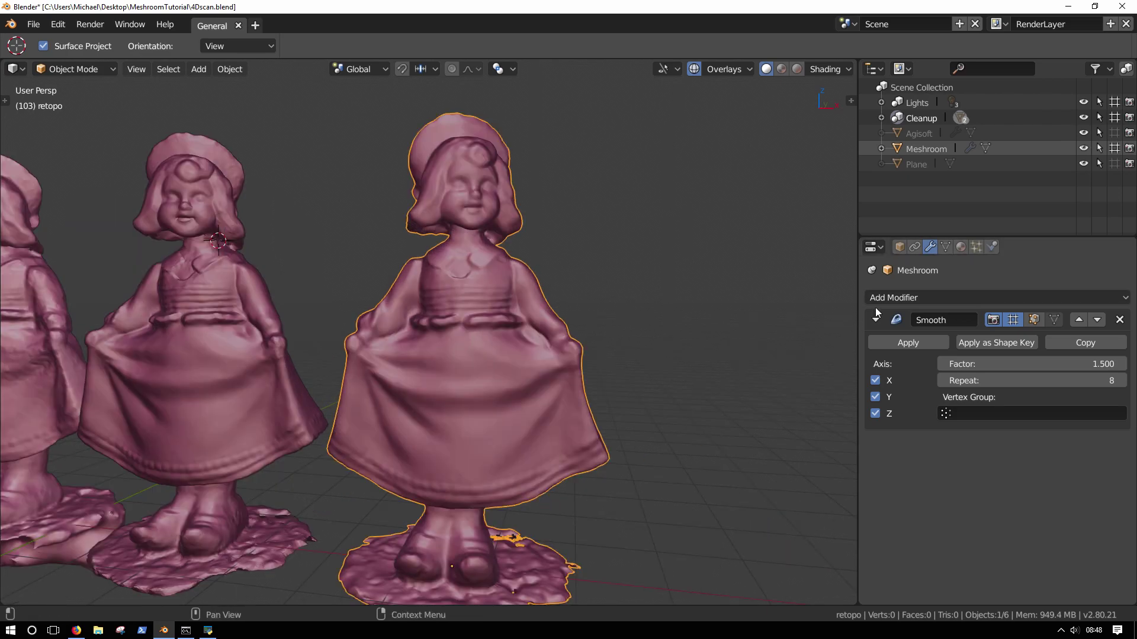
click(900, 297)
click(942, 531)
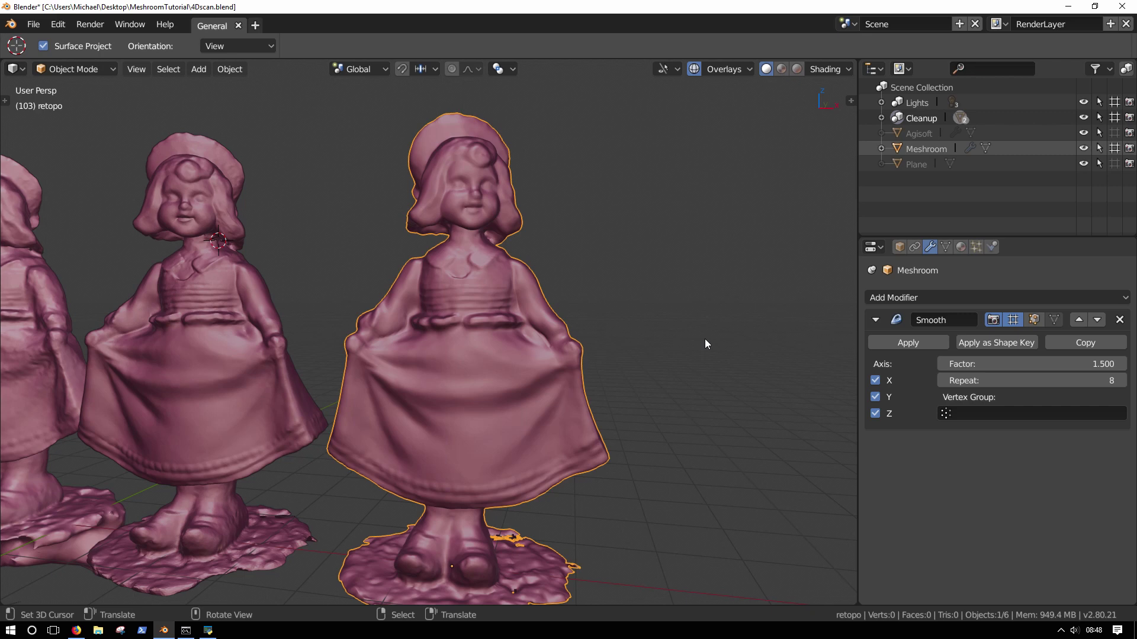
middle_drag(704, 339, 466, 463)
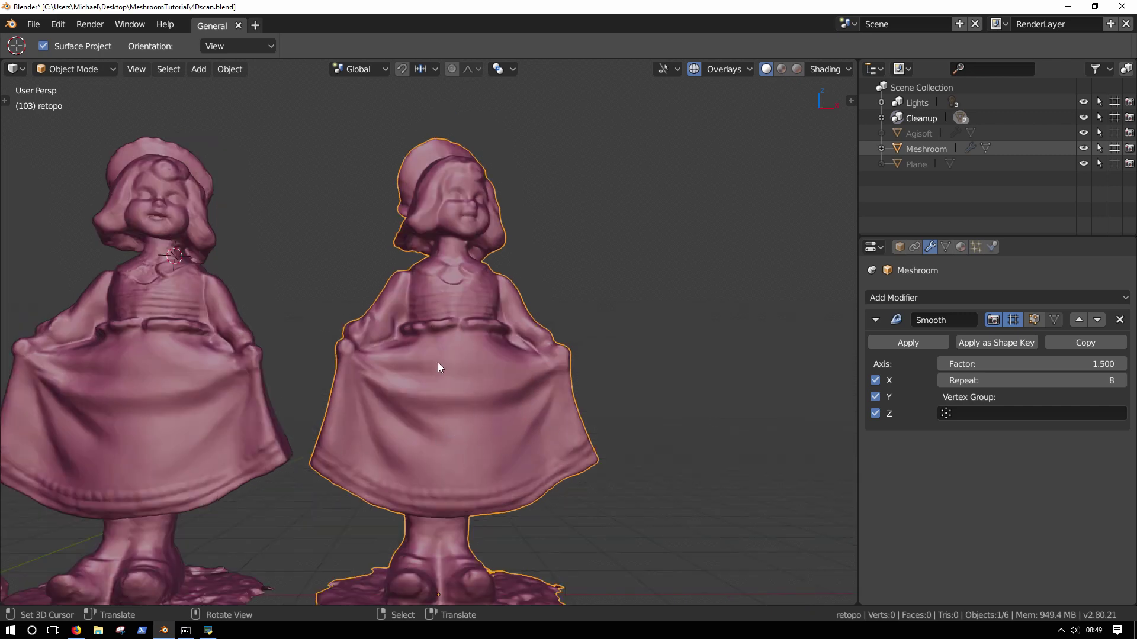
shift+middle_drag(438, 363, 420, 433)
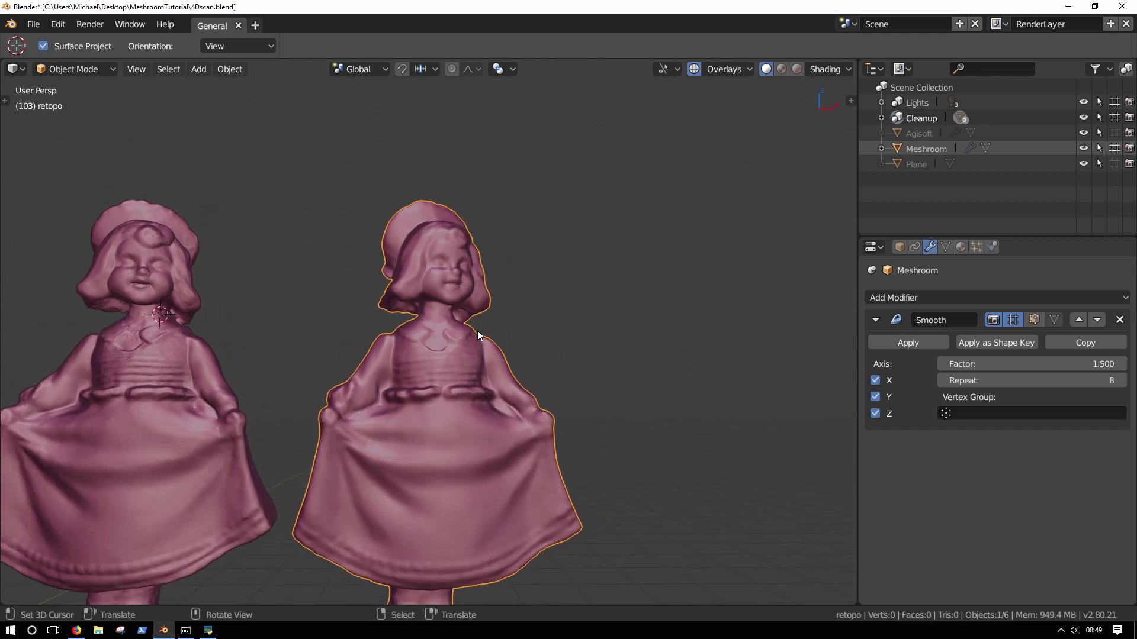
scroll(440, 418, down, 5)
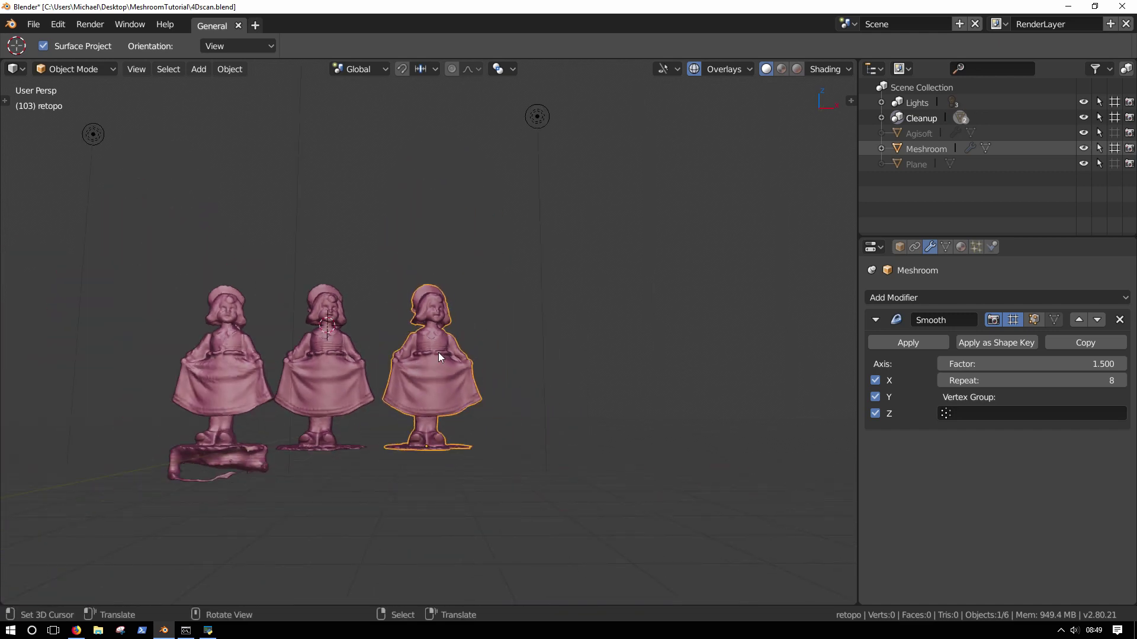